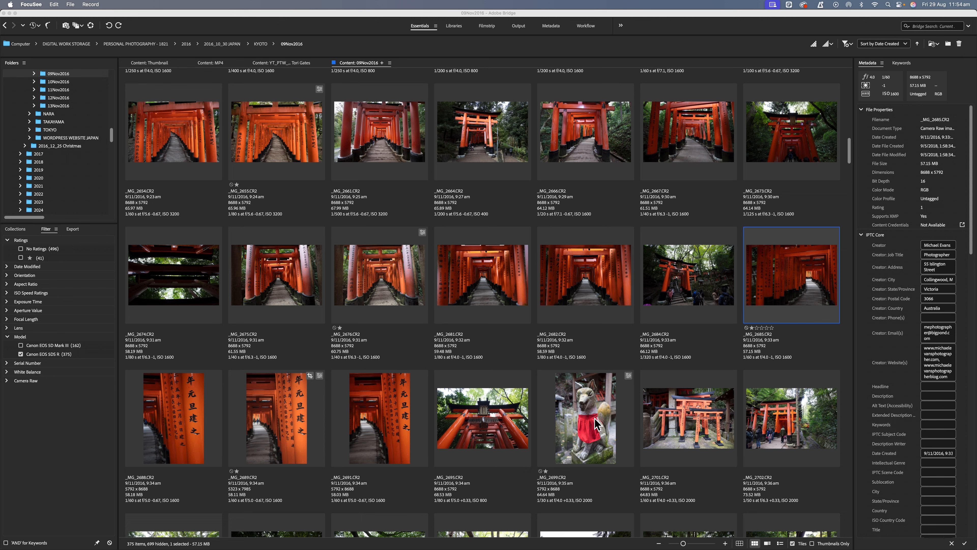
Preview the torii gate photo _MG_2685.CR2 full screen and open it in Camera Raw
{"action": "left_click", "coordinate": [775, 300]}
{"action": "key", "text": "space"}
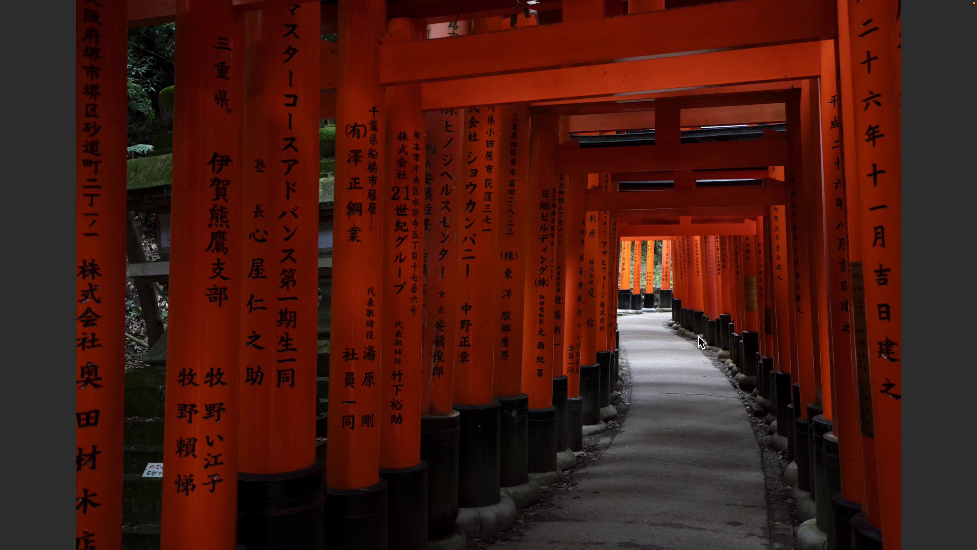
{"action": "key", "text": "space"}
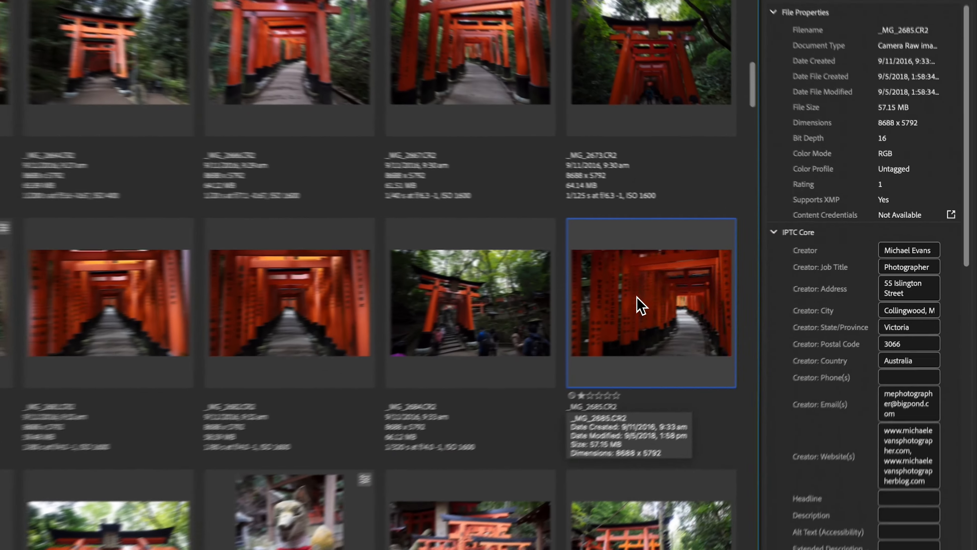
{"action": "right_click", "coordinate": [788, 272]}
{"action": "left_click", "coordinate": [631, 208]}
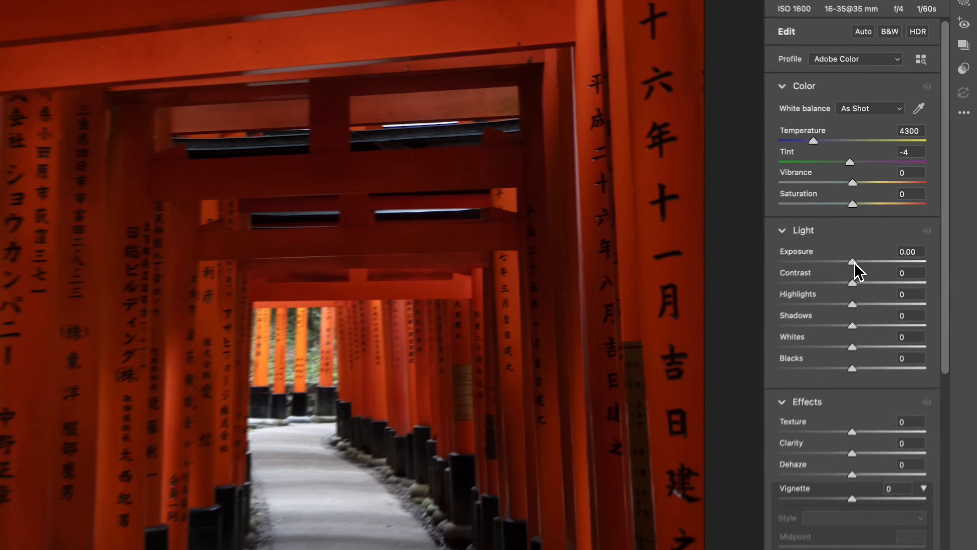
Raise the photo's Exposure to +0.80 and lower Highlights to -33
{"action": "left_click_drag", "start_coordinate": [855, 263], "coordinate": [870, 262]}
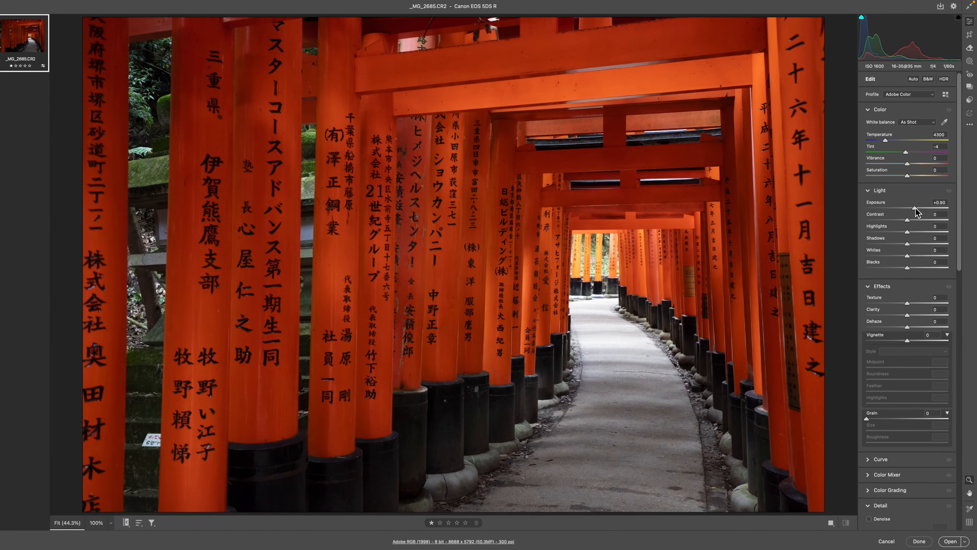
{"action": "left_click_drag", "start_coordinate": [916, 211], "coordinate": [916, 207]}
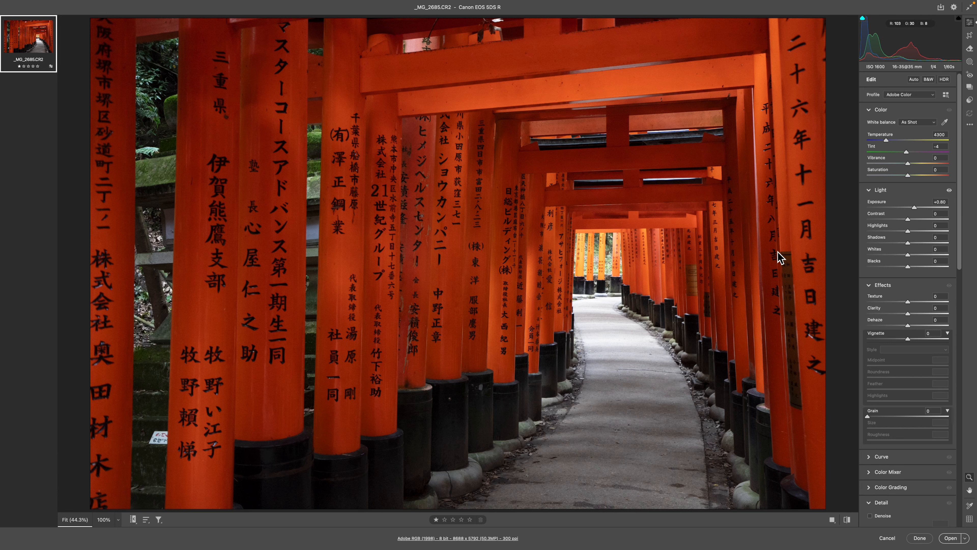
{"action": "left_click_drag", "start_coordinate": [908, 232], "coordinate": [902, 232]}
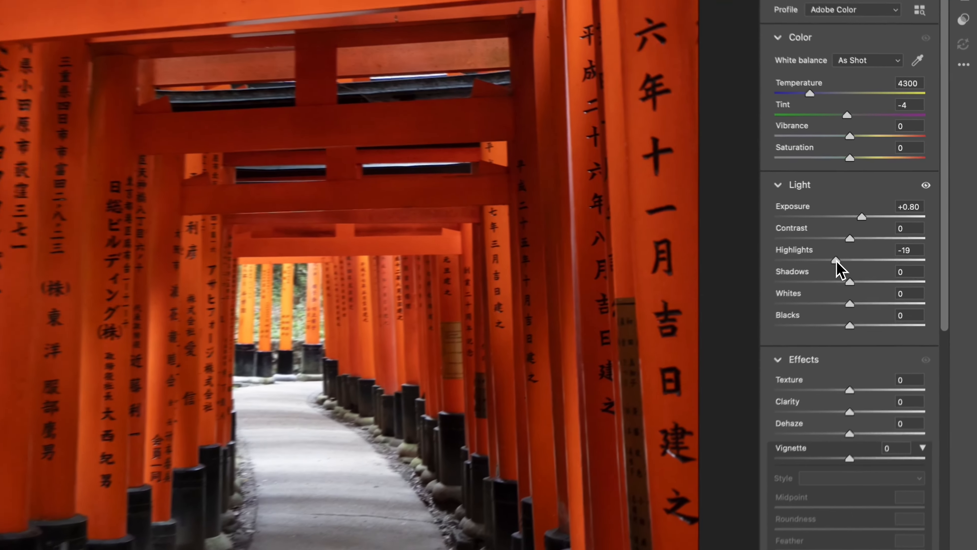
{"action": "left_click_drag", "start_coordinate": [836, 261], "coordinate": [827, 261]}
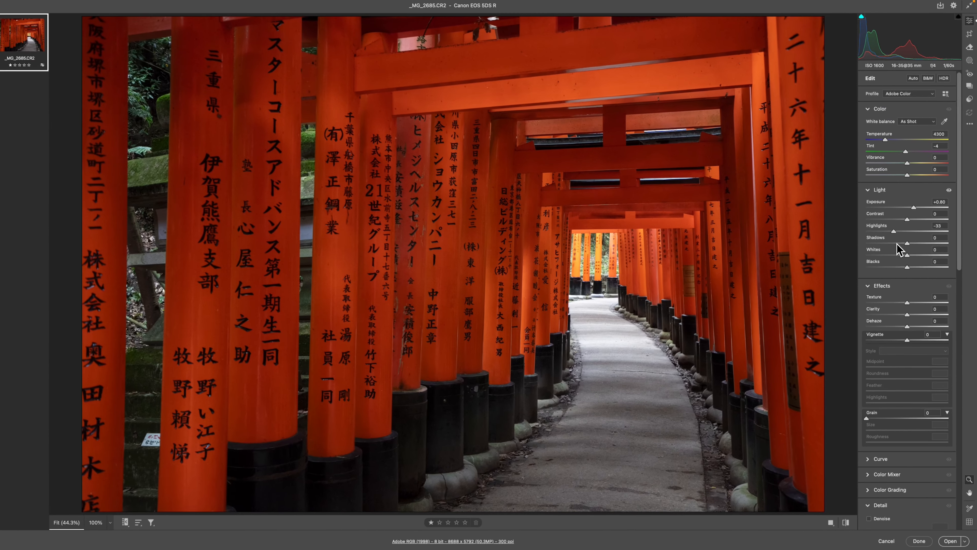
Lift the Shadows to +42 and lower the Blacks to -14
{"action": "mouse_move", "coordinate": [908, 243]}
{"action": "left_mouse_down"}
{"action": "mouse_move", "coordinate": [915, 254]}
{"action": "mouse_move", "coordinate": [918, 246]}
{"action": "left_mouse_up"}
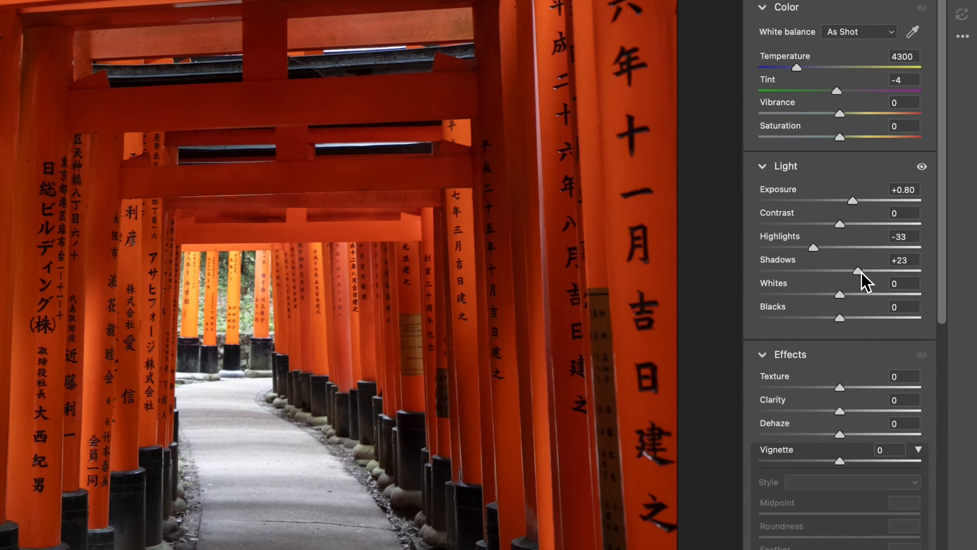
{"action": "left_click_drag", "start_coordinate": [862, 272], "coordinate": [875, 278]}
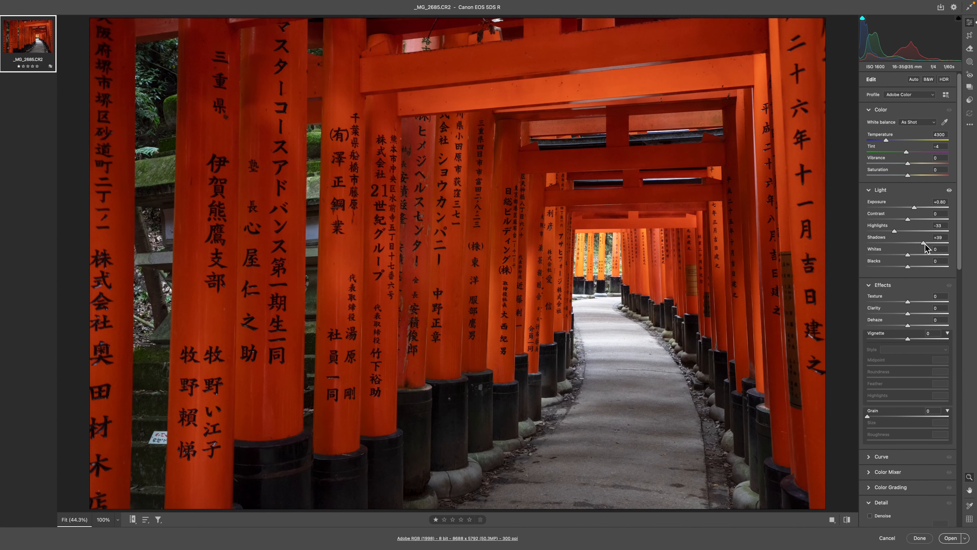
{"action": "left_click_drag", "start_coordinate": [924, 243], "coordinate": [927, 245]}
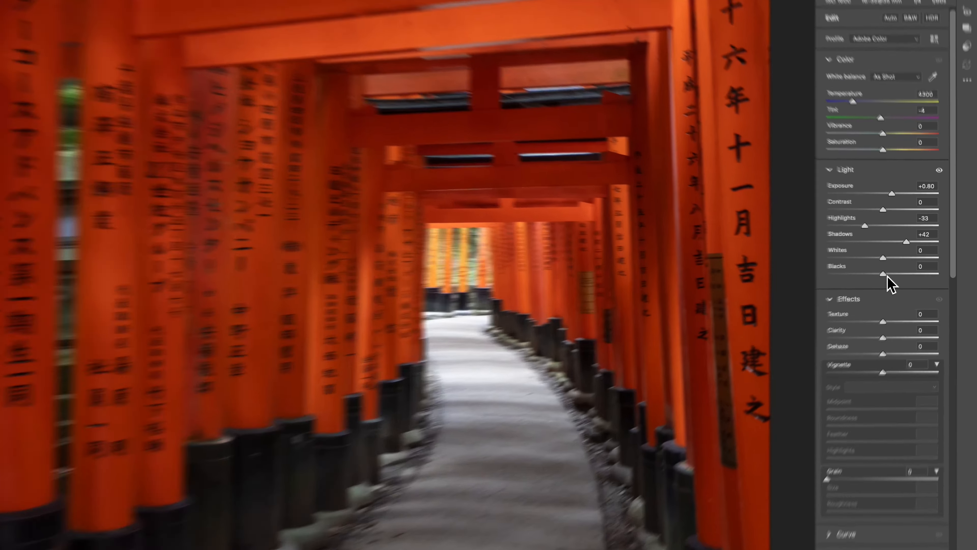
{"action": "left_click_drag", "start_coordinate": [907, 266], "coordinate": [904, 268]}
{"action": "left_click_drag", "start_coordinate": [838, 289], "coordinate": [826, 290]}
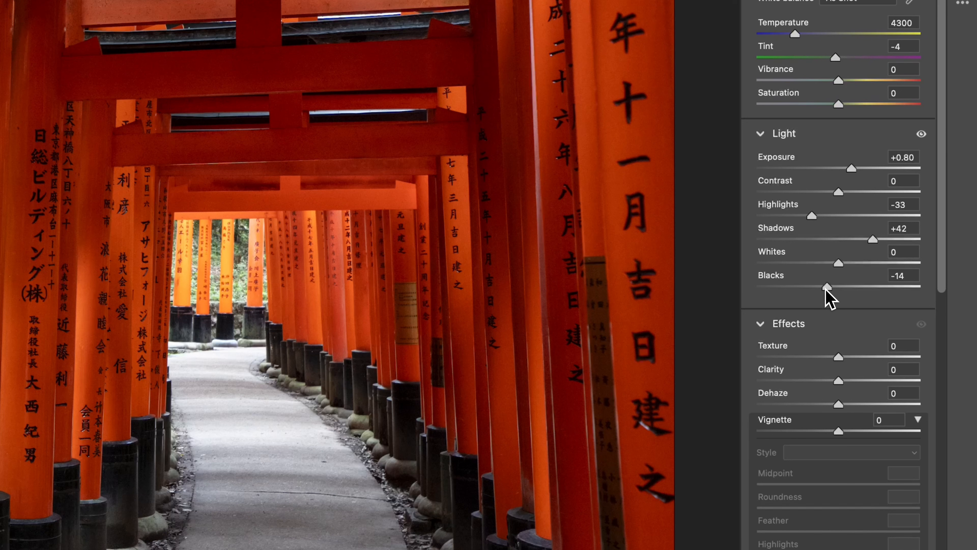
Set Clarity to +15 and turn on Denoise for the photo
{"action": "left_click_drag", "start_coordinate": [943, 281], "coordinate": [947, 339]}
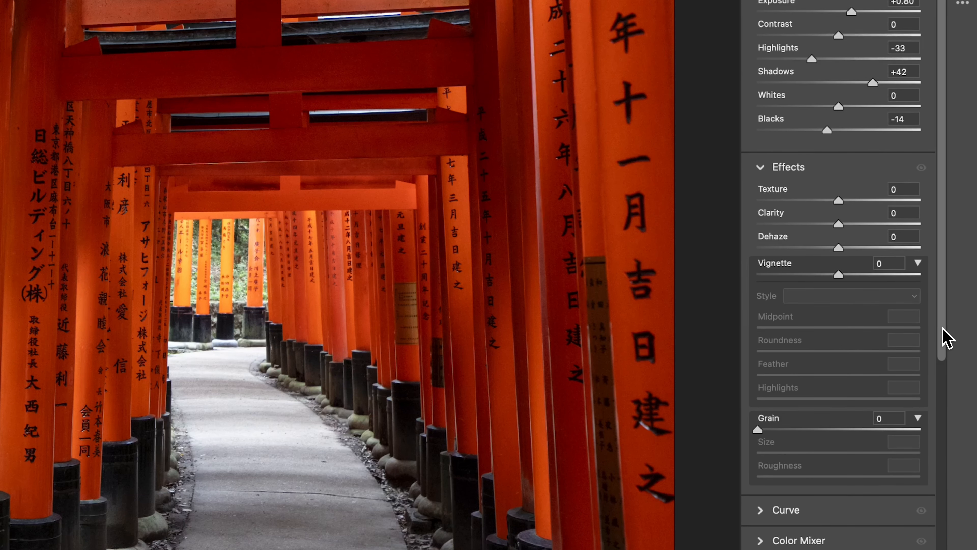
{"action": "left_click_drag", "start_coordinate": [843, 225], "coordinate": [854, 225]}
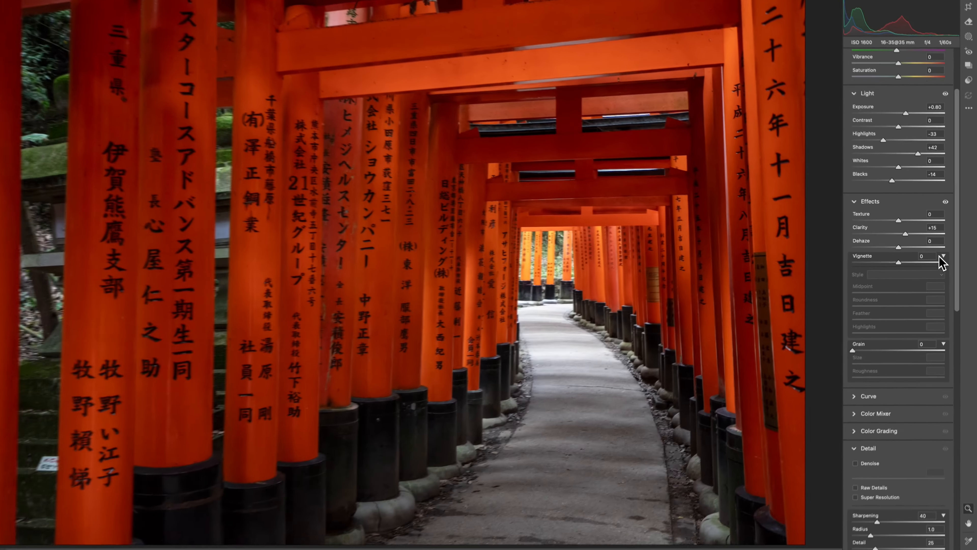
{"action": "left_click_drag", "start_coordinate": [957, 236], "coordinate": [961, 317]}
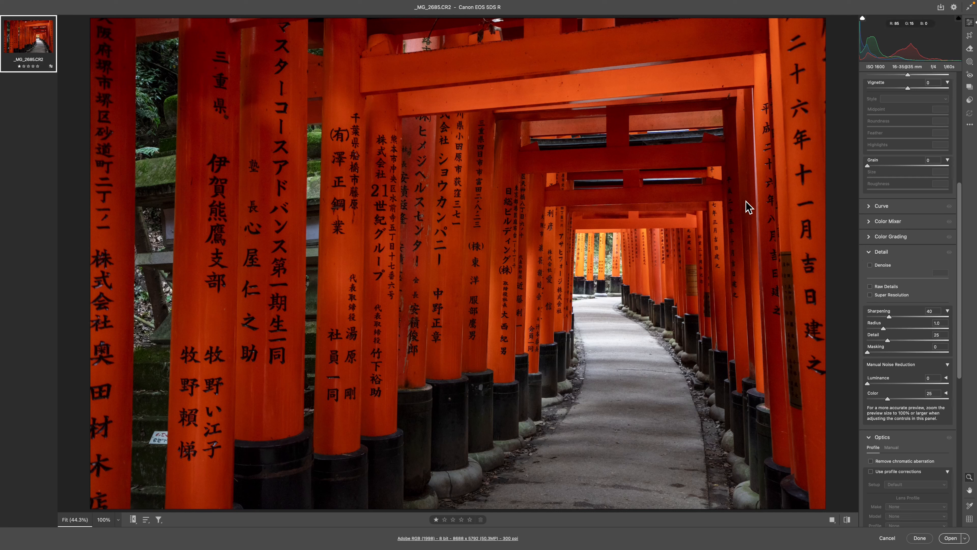
{"action": "left_click", "coordinate": [871, 265]}
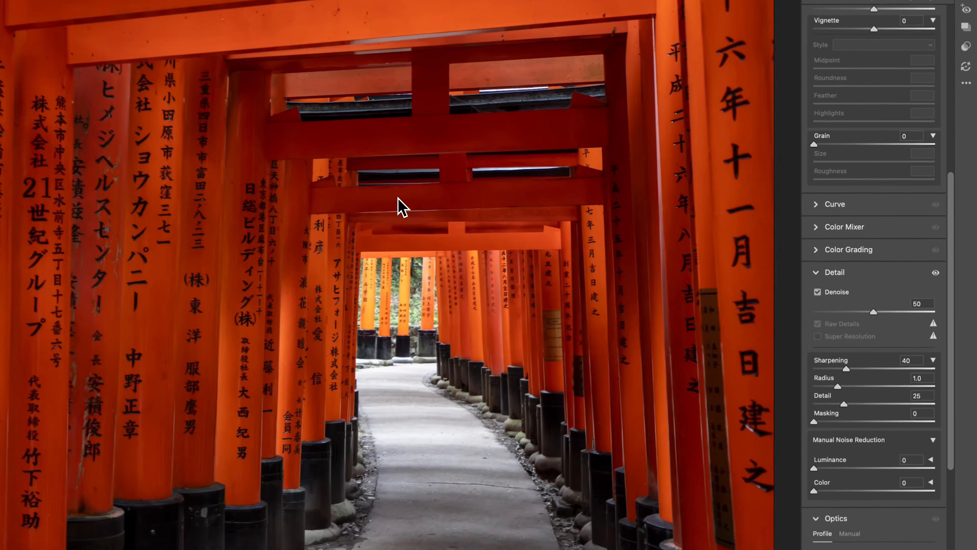
Compare the gate beams close up with Denoise off and on, leaving Denoise on
{"action": "left_click", "coordinate": [590, 203]}
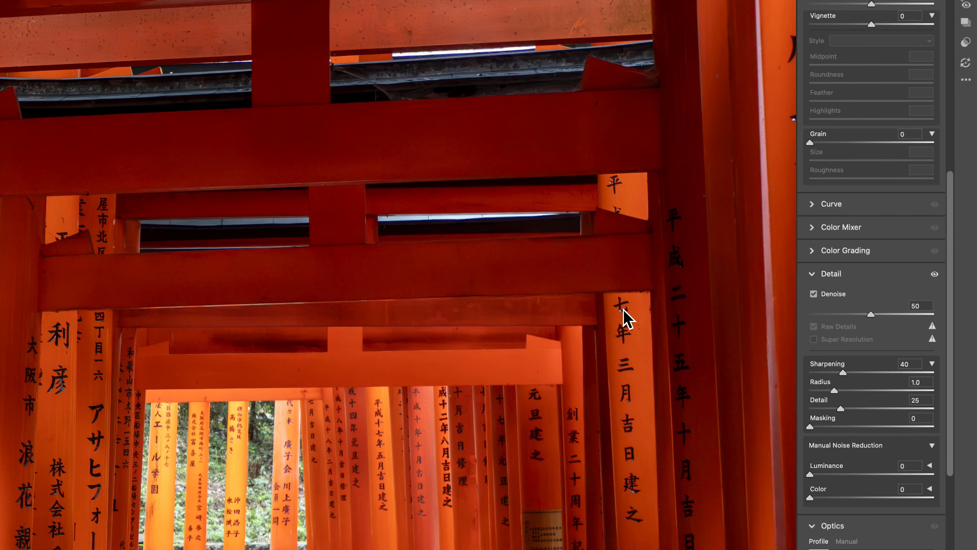
{"action": "left_click", "coordinate": [814, 294]}
{"action": "left_click", "coordinate": [814, 294]}
{"action": "left_click", "coordinate": [815, 294]}
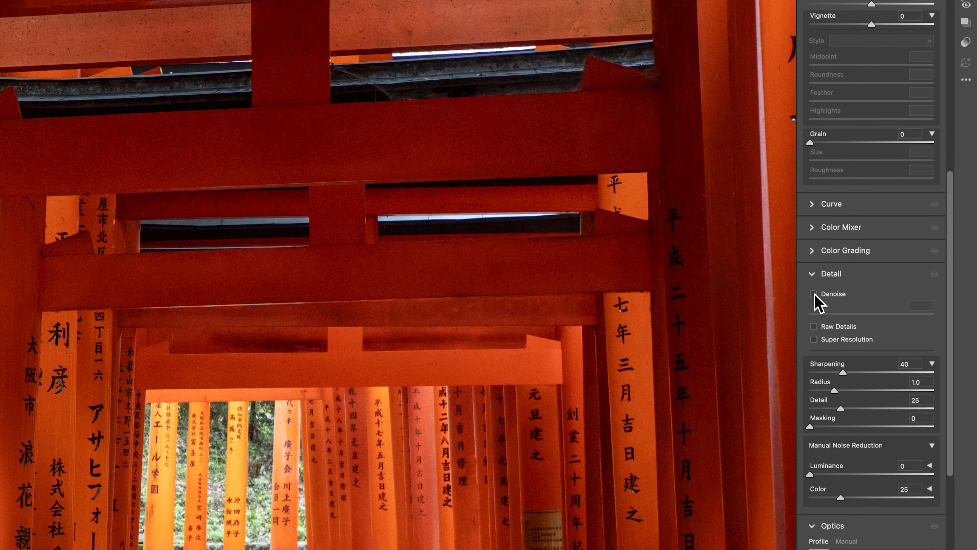
{"action": "left_click", "coordinate": [815, 295]}
{"action": "left_click", "coordinate": [814, 294]}
{"action": "left_click", "coordinate": [814, 294]}
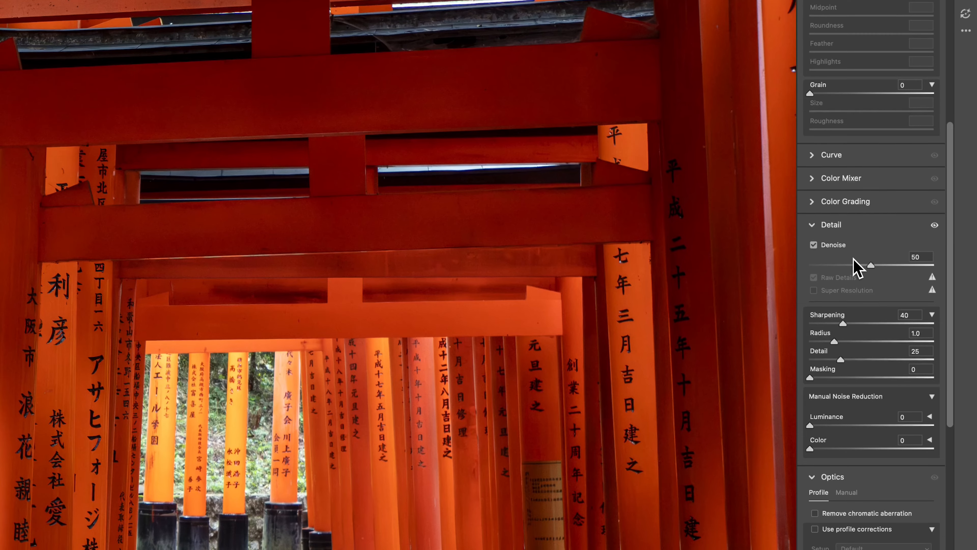
{"action": "left_click", "coordinate": [498, 232]}
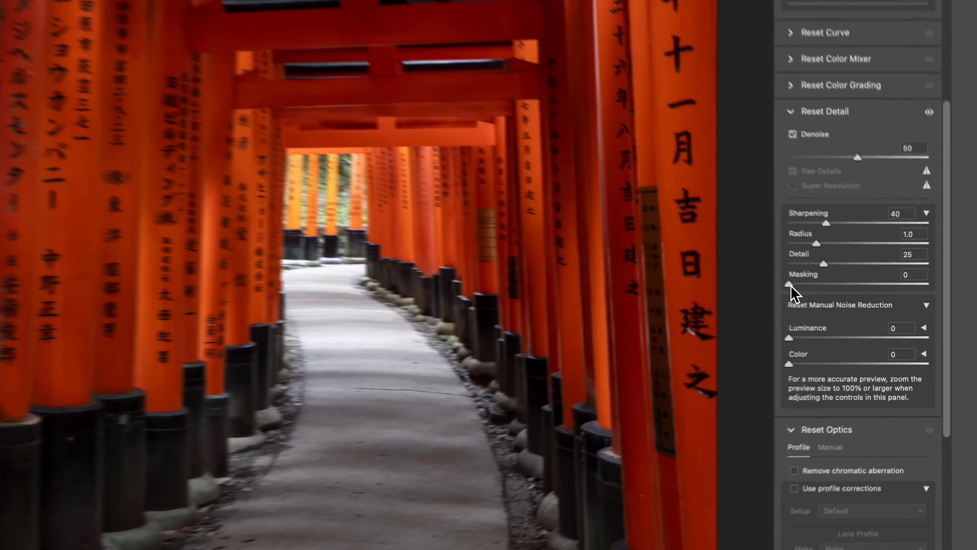
Set the sharpening Masking to 60 using the black-and-white mask preview, and raise Sharpening to 81
{"action": "left_click_drag", "start_coordinate": [868, 308], "coordinate": [876, 309]}
{"action": "left_click_drag", "start_coordinate": [795, 285], "coordinate": [838, 288]}
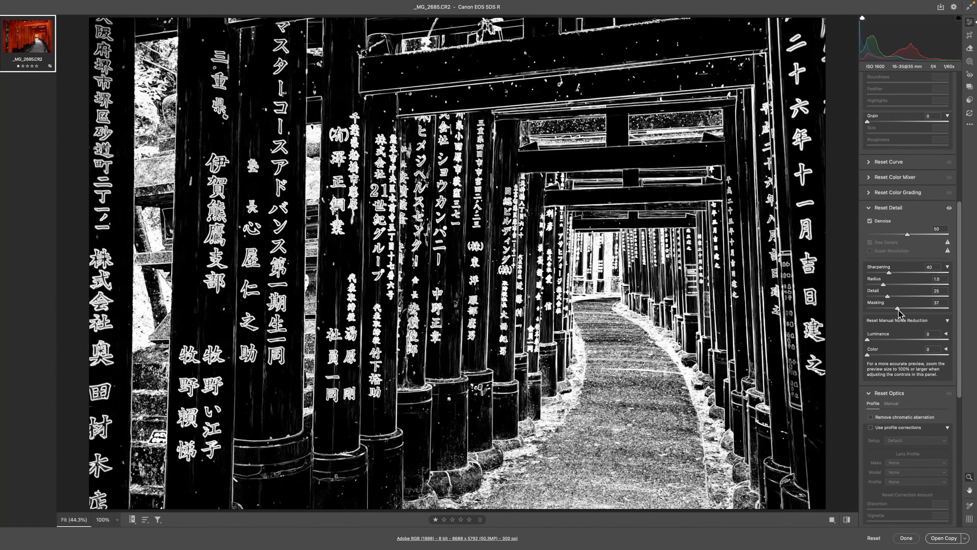
{"action": "left_click_drag", "start_coordinate": [900, 313], "coordinate": [908, 312]}
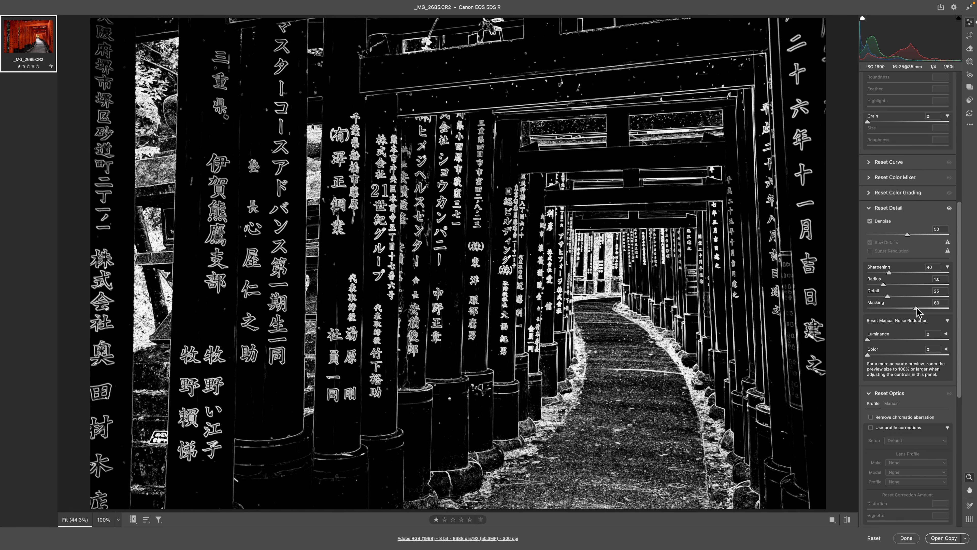
{"action": "left_click_drag", "start_coordinate": [917, 308], "coordinate": [916, 308]}
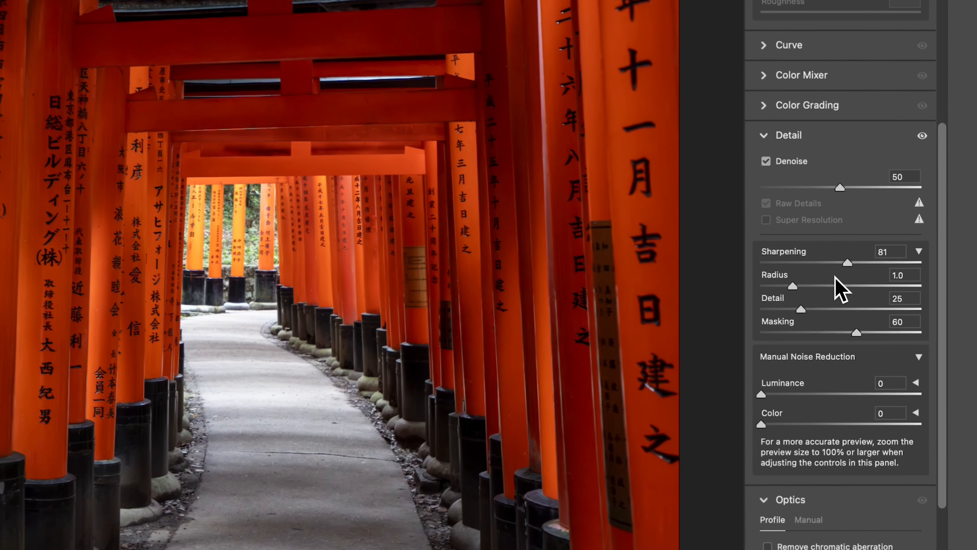
Enable chromatic aberration removal and lens profile corrections for the photo
{"action": "scroll", "coordinate": [946, 285], "scroll_direction": "down", "scroll_amount": 3}
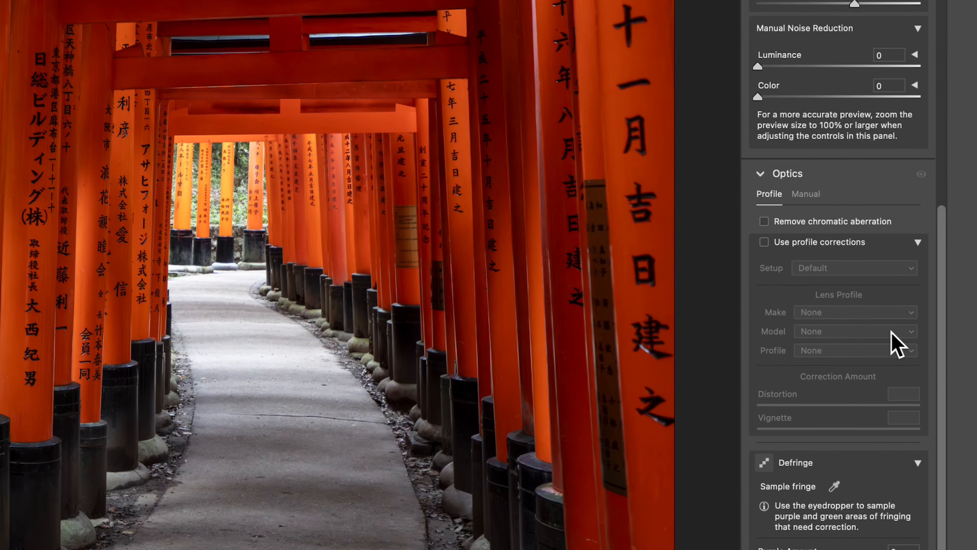
{"action": "left_click", "coordinate": [764, 221]}
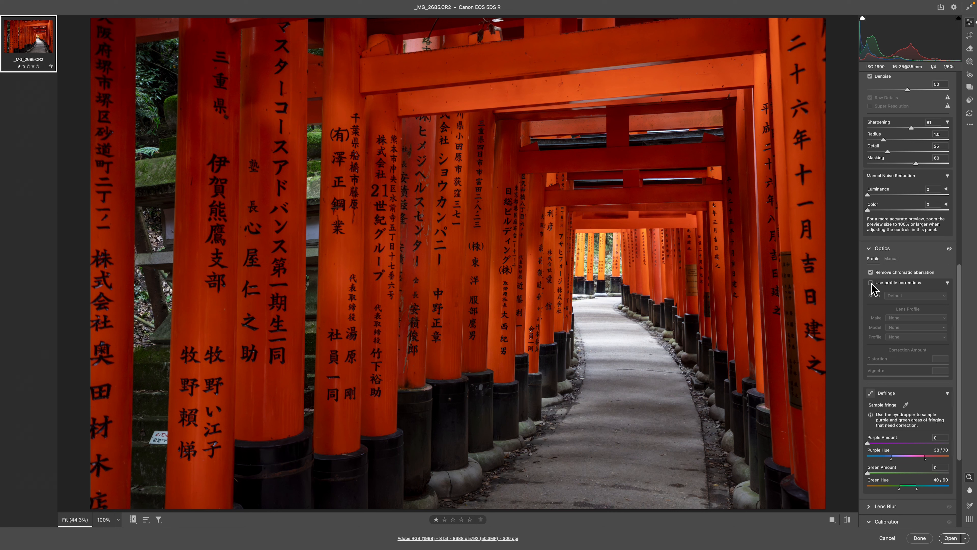
{"action": "left_click", "coordinate": [871, 283]}
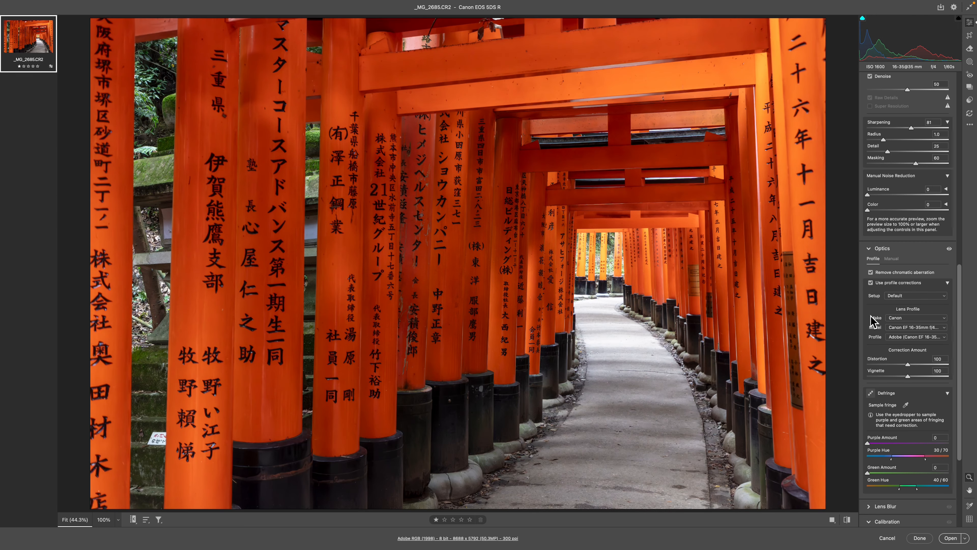
Compare the photo with lens profile corrections off and on, leaving them on
{"action": "left_click", "coordinate": [871, 284]}
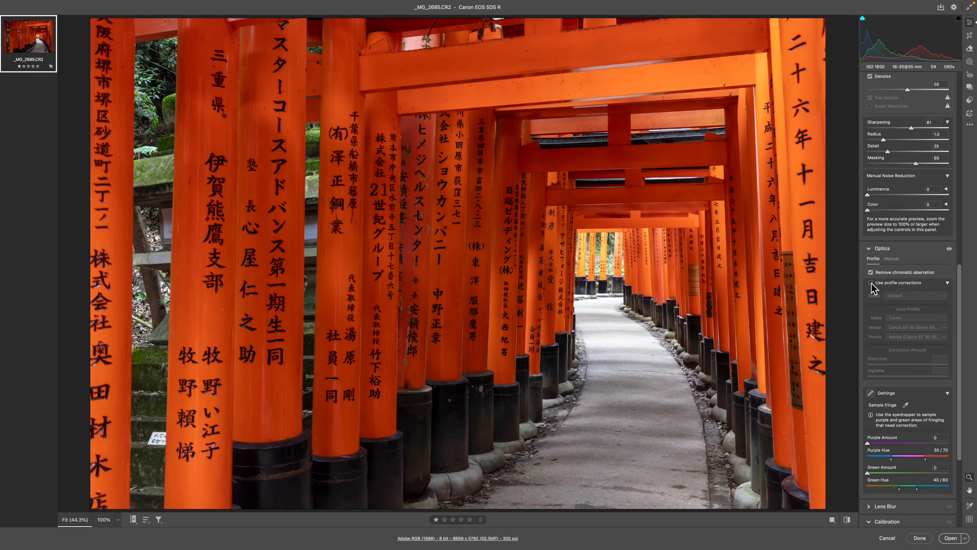
{"action": "left_click", "coordinate": [872, 284]}
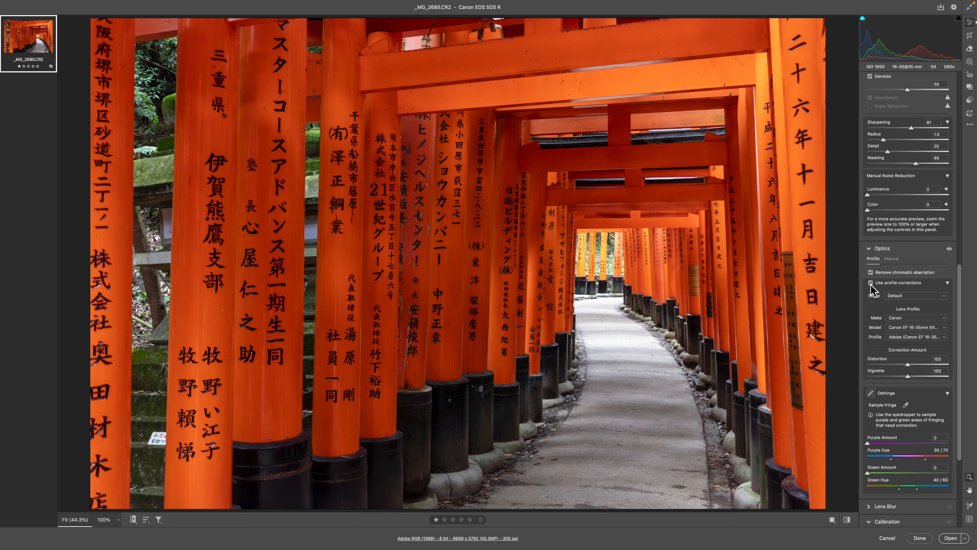
{"action": "left_click", "coordinate": [871, 283]}
{"action": "left_click", "coordinate": [871, 285]}
Reduce the lens profile's Vignette correction to 44 and lower the Exposure to +0.70
{"action": "left_click_drag", "start_coordinate": [908, 377], "coordinate": [897, 377]}
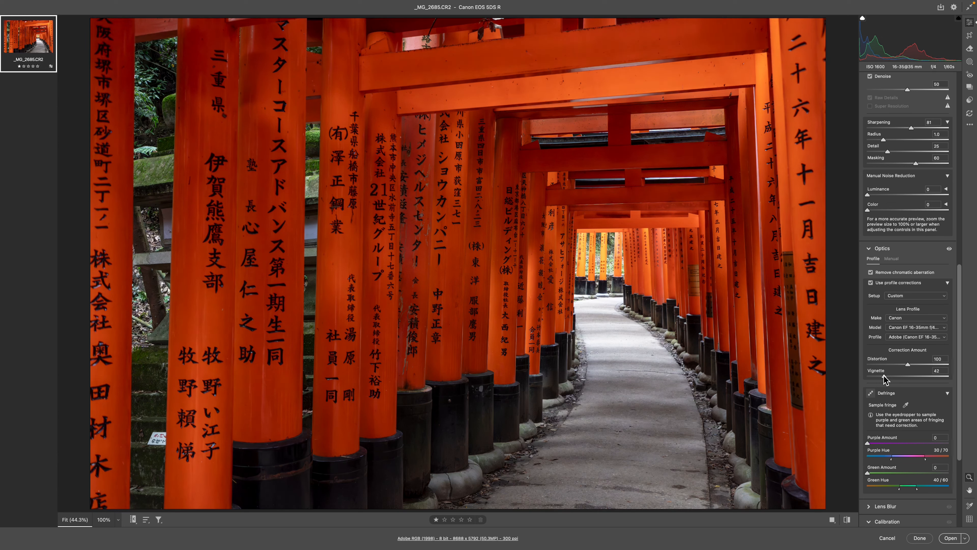
{"action": "left_click_drag", "start_coordinate": [885, 375], "coordinate": [885, 375]}
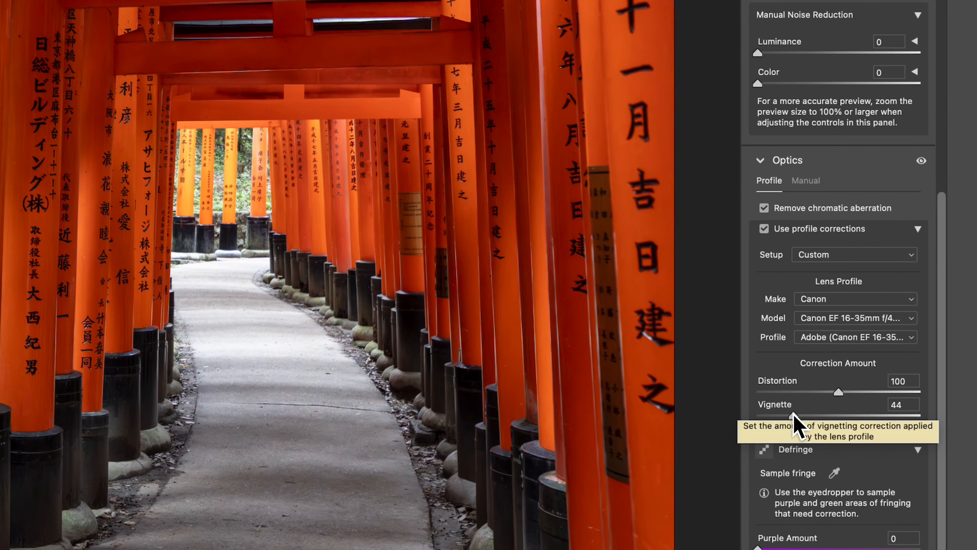
{"action": "left_click_drag", "start_coordinate": [941, 393], "coordinate": [957, 245]}
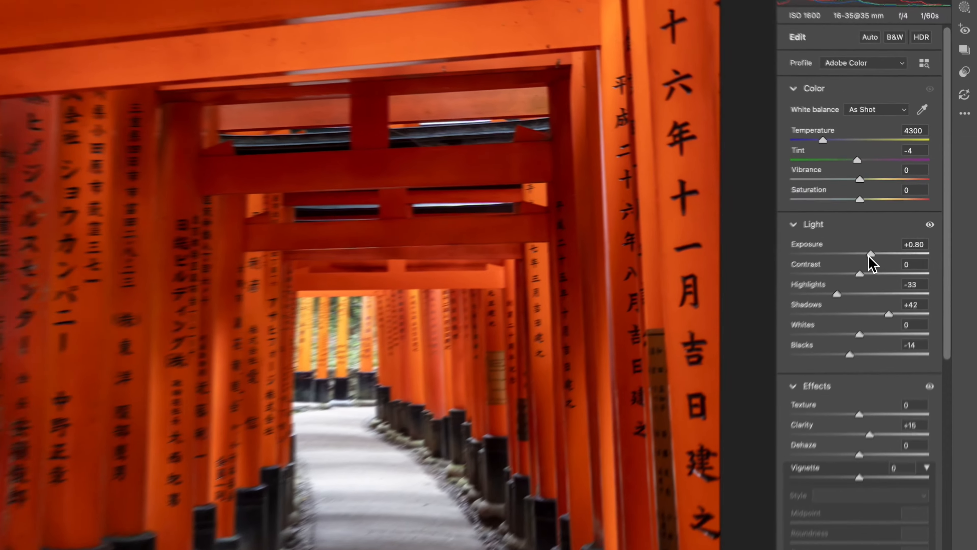
{"action": "left_click_drag", "start_coordinate": [913, 209], "coordinate": [911, 209]}
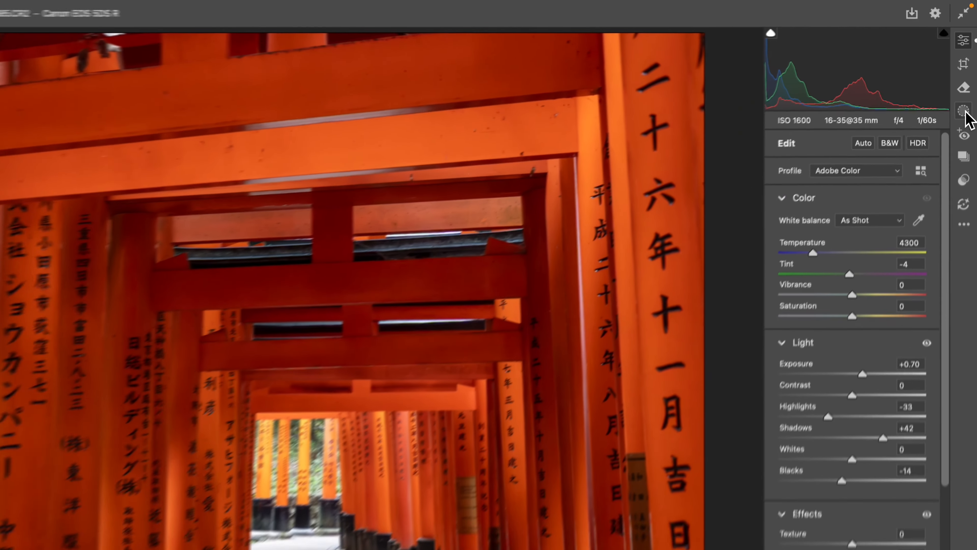
Create an object-selection mask by brushing over the distant pillars and greenery at the far end of the gate tunnel
{"action": "left_click", "coordinate": [970, 62]}
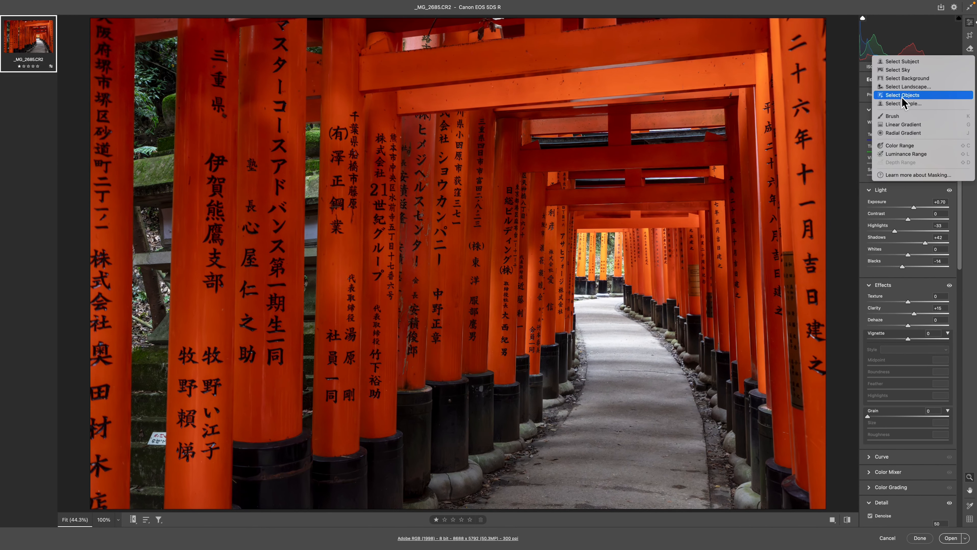
{"action": "left_click", "coordinate": [901, 96]}
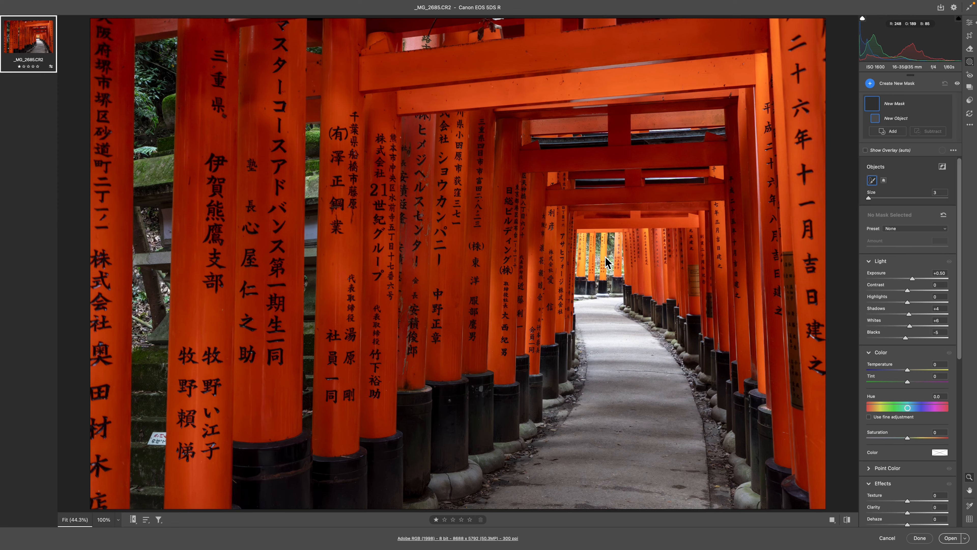
{"action": "key", "text": "super+equal"}
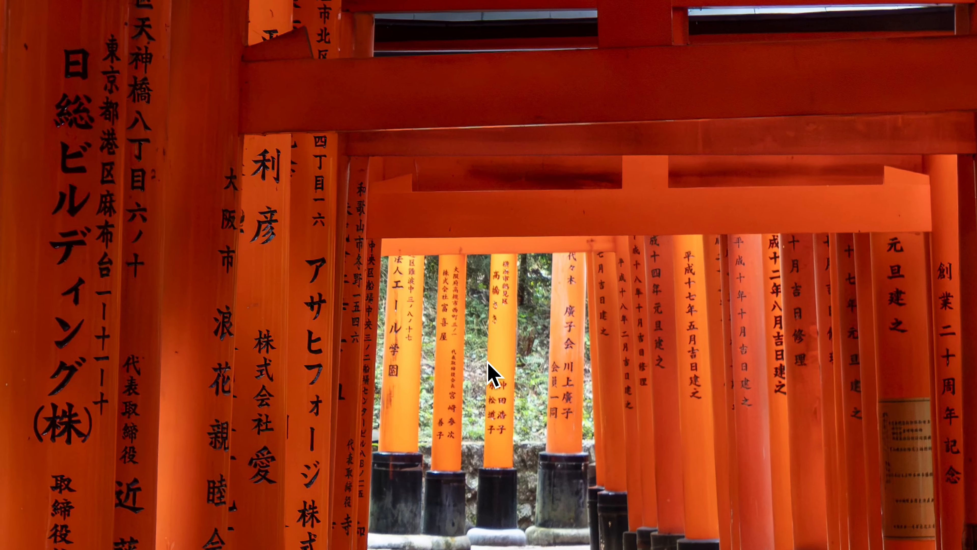
{"action": "key", "text": "super+equal"}
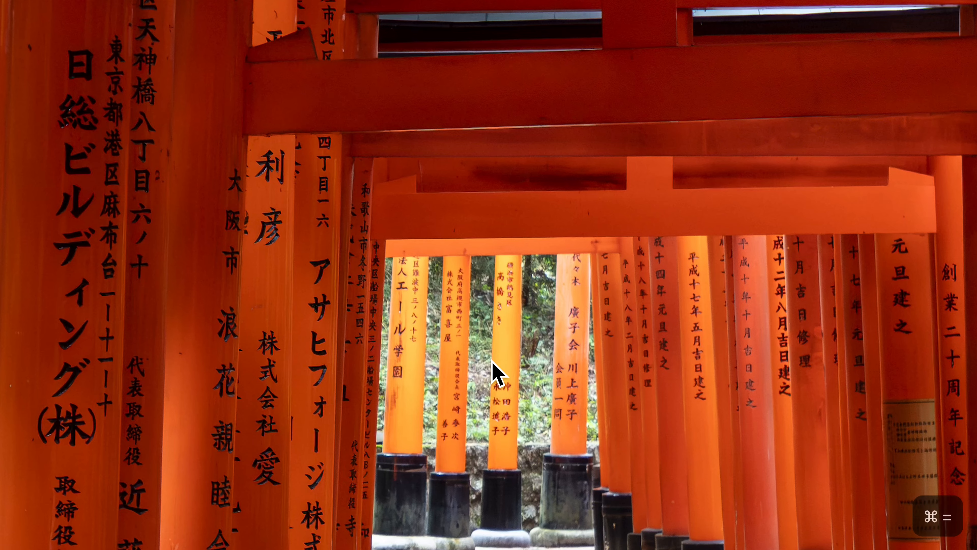
{"action": "left_click_drag", "start_coordinate": [481, 398], "coordinate": [494, 333]}
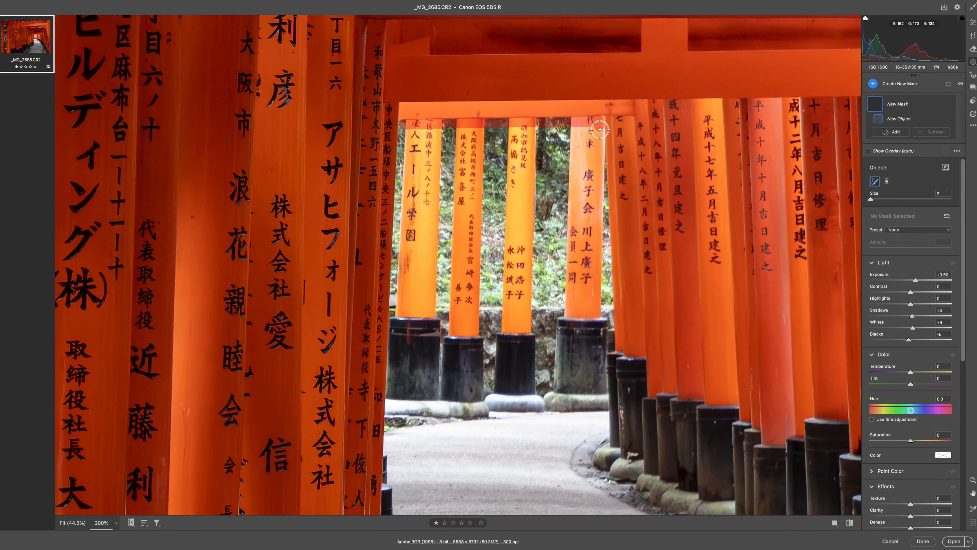
{"action": "mouse_move", "coordinate": [600, 130]}
{"action": "left_mouse_down"}
{"action": "mouse_move", "coordinate": [593, 339]}
{"action": "mouse_move", "coordinate": [608, 299]}
{"action": "mouse_move", "coordinate": [597, 406]}
{"action": "mouse_move", "coordinate": [390, 408]}
{"action": "mouse_move", "coordinate": [402, 130]}
{"action": "mouse_move", "coordinate": [435, 173]}
{"action": "mouse_move", "coordinate": [478, 180]}
{"action": "mouse_move", "coordinate": [466, 179]}
{"action": "left_mouse_up"}
{"action": "scroll", "coordinate": [438, 174], "scroll_direction": "up", "scroll_amount": 10}
{"action": "scroll", "coordinate": [469, 180], "scroll_direction": "down", "scroll_amount": 5}
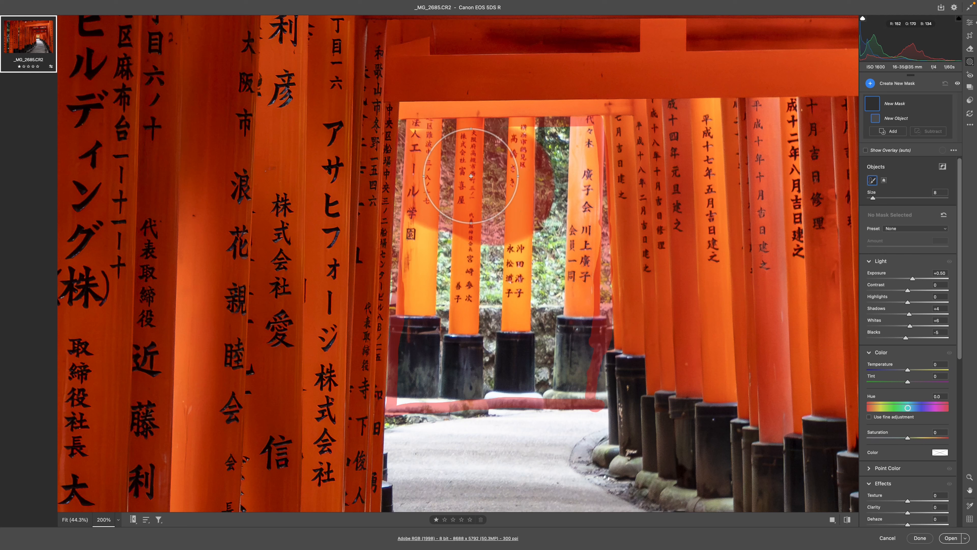
{"action": "mouse_move", "coordinate": [425, 331]}
{"action": "left_mouse_down"}
{"action": "mouse_move", "coordinate": [421, 384]}
{"action": "mouse_move", "coordinate": [544, 380]}
{"action": "mouse_move", "coordinate": [570, 368]}
{"action": "mouse_move", "coordinate": [574, 383]}
{"action": "mouse_move", "coordinate": [572, 231]}
{"action": "mouse_move", "coordinate": [560, 282]}
{"action": "mouse_move", "coordinate": [573, 153]}
{"action": "mouse_move", "coordinate": [479, 151]}
{"action": "mouse_move", "coordinate": [439, 163]}
{"action": "mouse_move", "coordinate": [481, 232]}
{"action": "mouse_move", "coordinate": [492, 315]}
{"action": "mouse_move", "coordinate": [532, 271]}
{"action": "mouse_move", "coordinate": [519, 262]}
{"action": "mouse_move", "coordinate": [527, 333]}
{"action": "mouse_move", "coordinate": [542, 334]}
{"action": "mouse_move", "coordinate": [471, 333]}
{"action": "mouse_move", "coordinate": [511, 314]}
{"action": "mouse_move", "coordinate": [565, 241]}
{"action": "mouse_move", "coordinate": [581, 147]}
{"action": "mouse_move", "coordinate": [585, 214]}
{"action": "mouse_move", "coordinate": [570, 285]}
{"action": "left_mouse_up"}
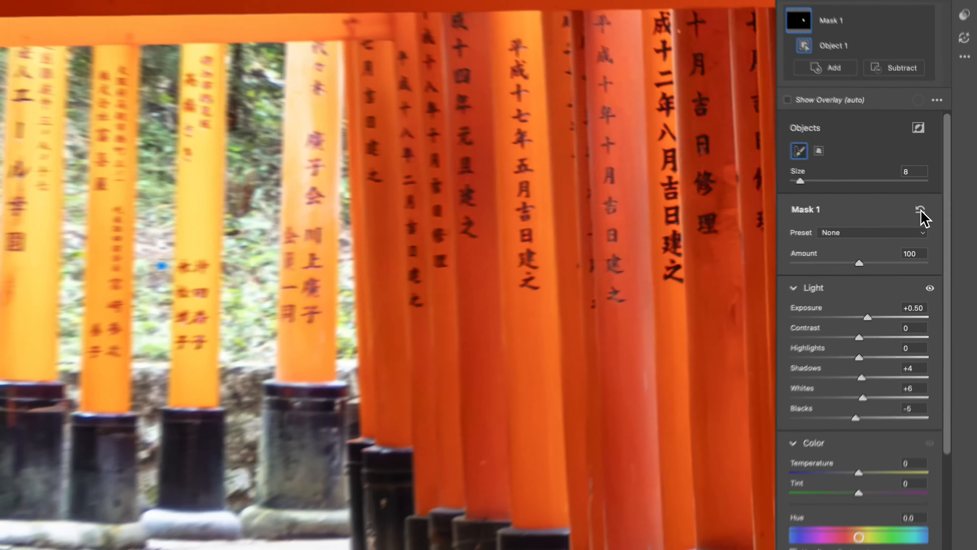
Reset the adjustments of the distant-pillars mask and lower its Exposure to -0.80
{"action": "left_click", "coordinate": [943, 214]}
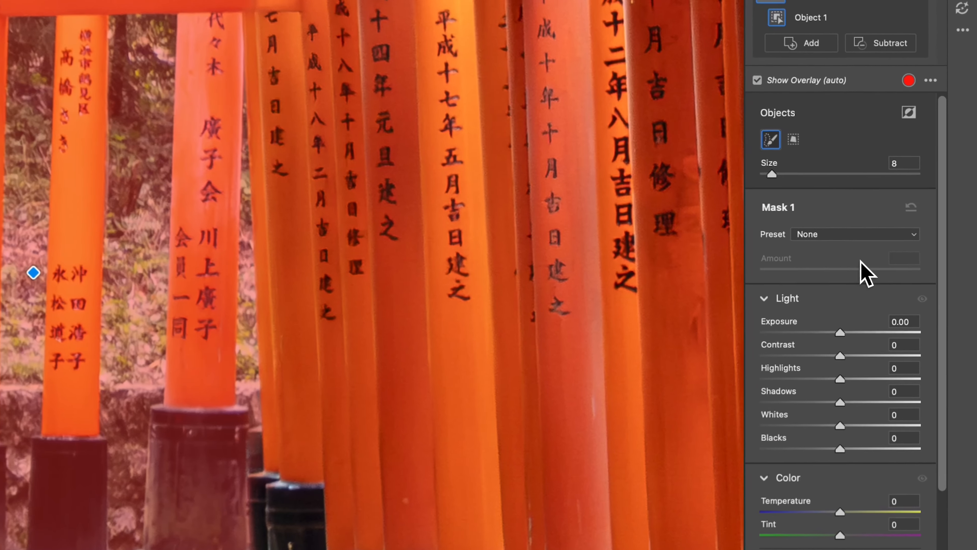
{"action": "left_click_drag", "start_coordinate": [843, 333], "coordinate": [824, 338]}
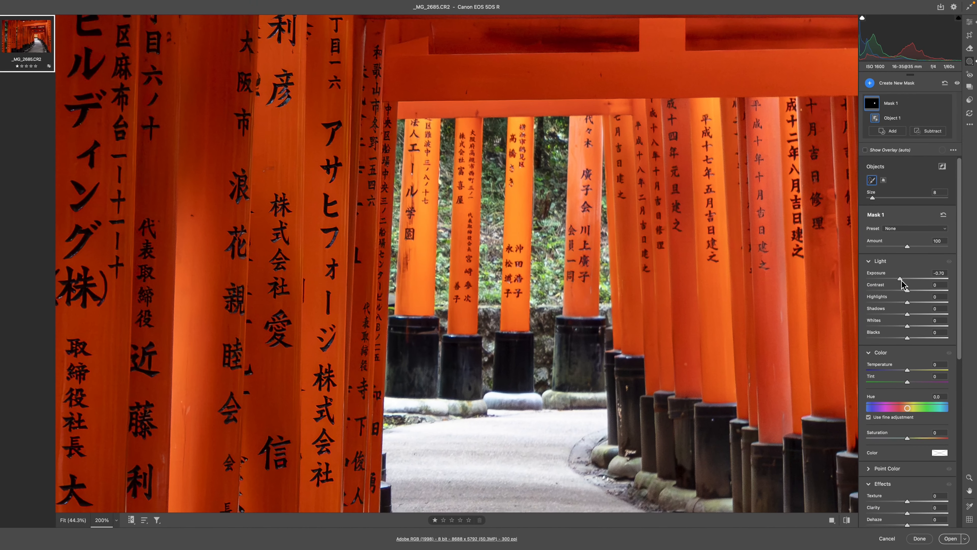
{"action": "left_click_drag", "start_coordinate": [902, 285], "coordinate": [900, 285]}
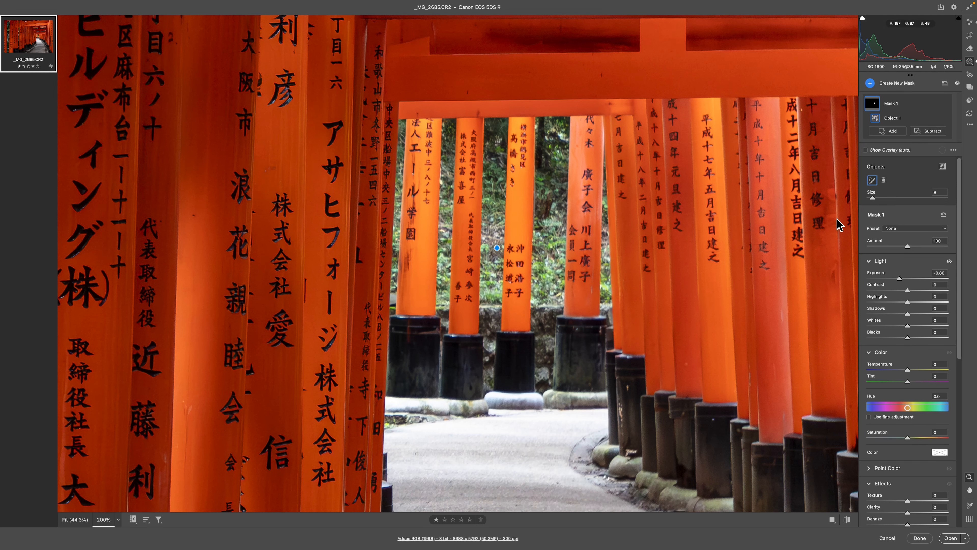
Compare the whole photo with the distant-pillars mask hidden and shown, leaving it on
{"action": "key", "text": "super+0"}
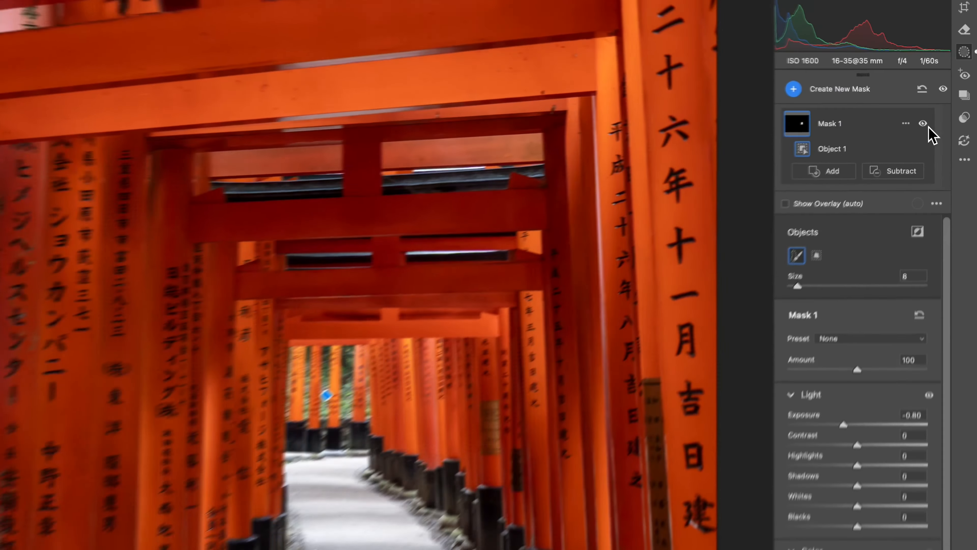
{"action": "left_click", "coordinate": [948, 105]}
{"action": "left_click", "coordinate": [948, 104]}
{"action": "left_click", "coordinate": [948, 105]}
{"action": "left_click", "coordinate": [920, 135]}
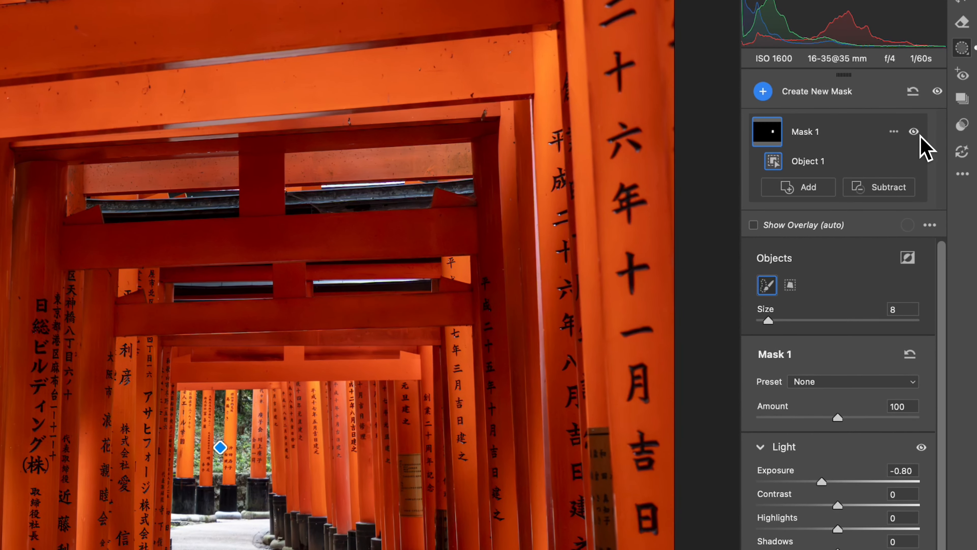
{"action": "left_click", "coordinate": [919, 135]}
{"action": "left_click", "coordinate": [919, 135]}
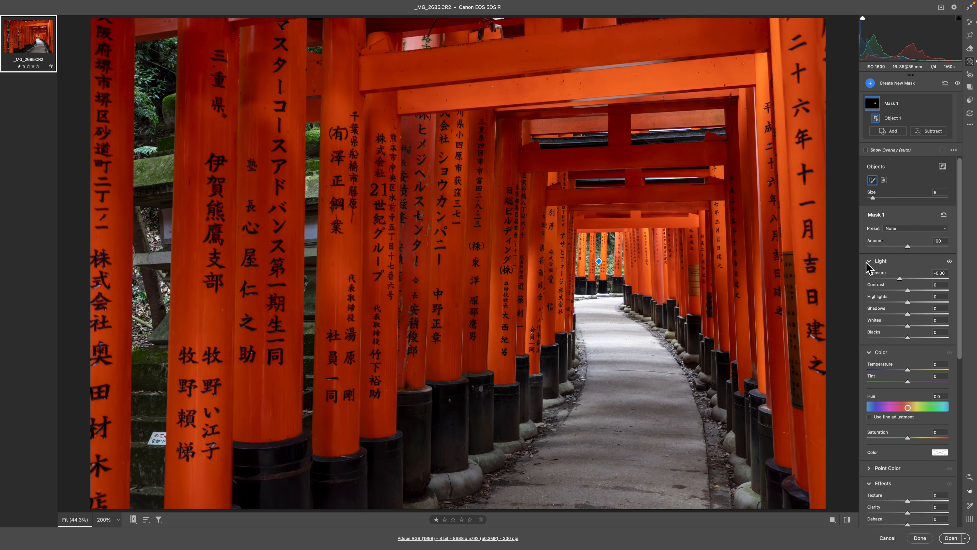
Create a new brush mask with Feather 80 and paint it over the whole stone path
{"action": "key", "text": "k"}
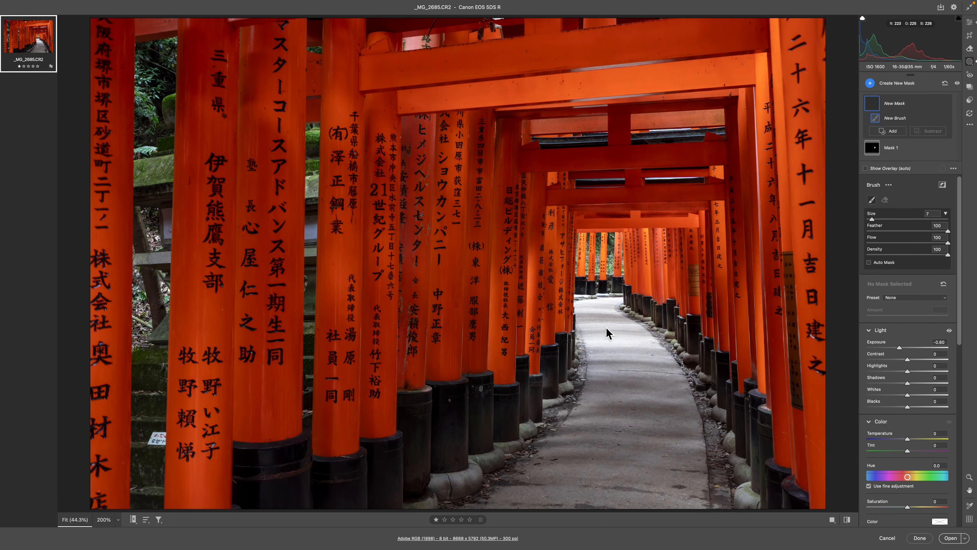
{"action": "key", "text": "shift"}
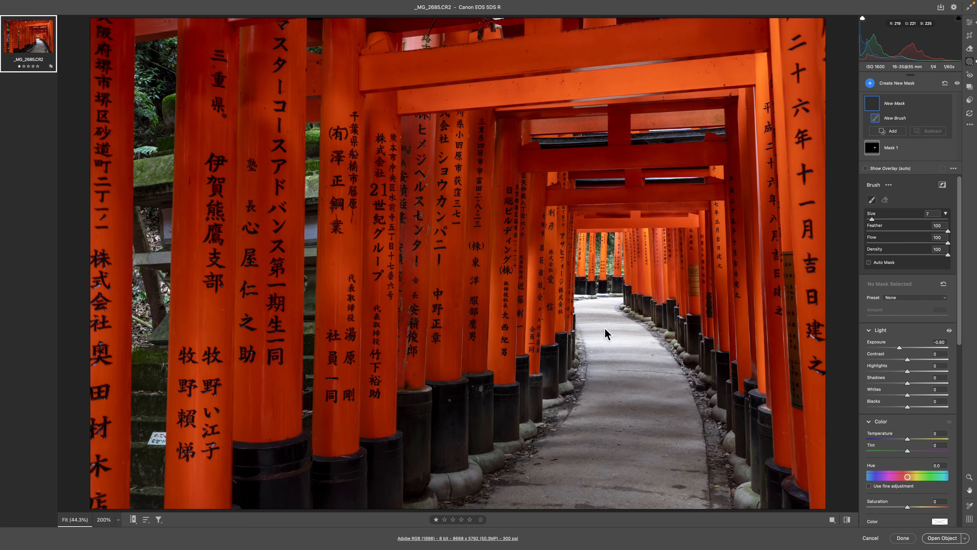
{"action": "key", "text": "shift+braceleft"}
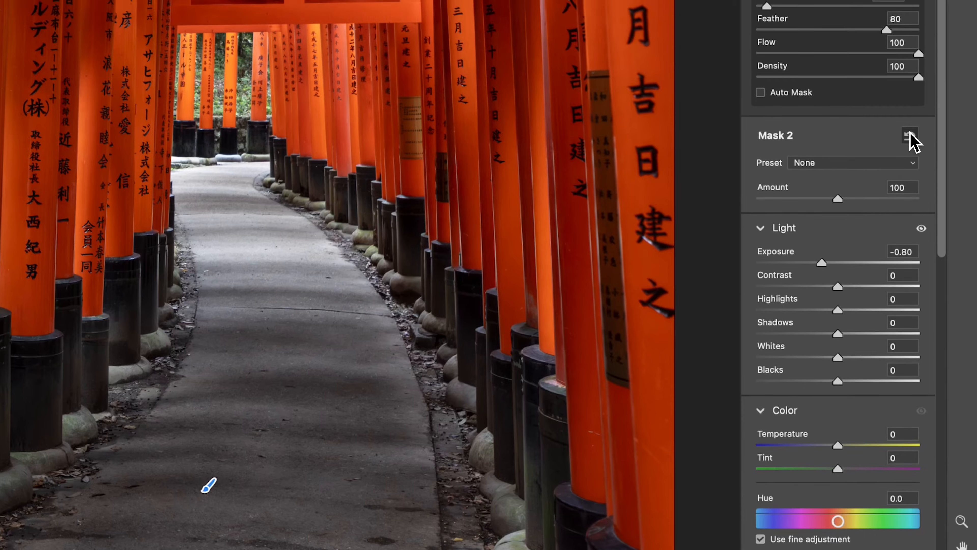
Reset the path mask's adjustments and set Contrast to +21, Highlights to -18, Whites to +25 and Blacks to -24
{"action": "left_click", "coordinate": [931, 185]}
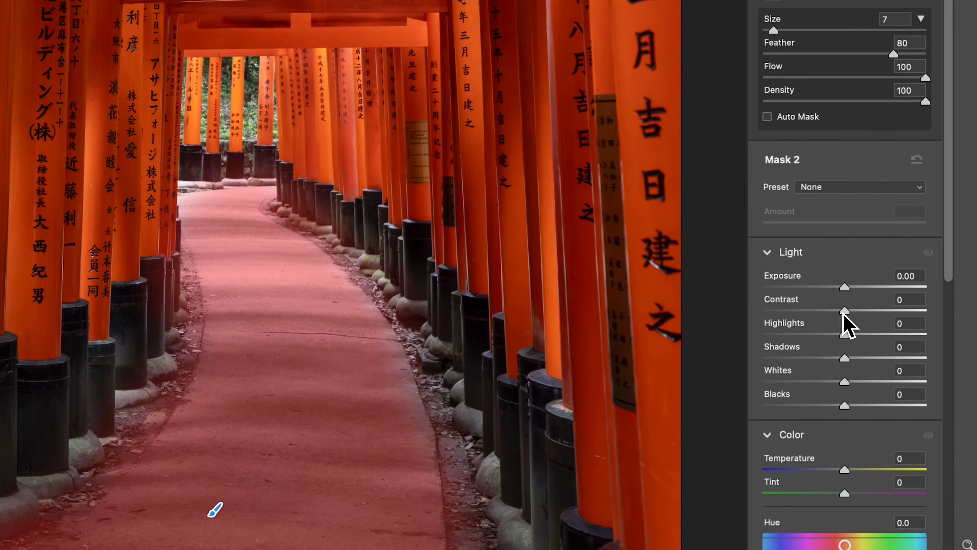
{"action": "left_click_drag", "start_coordinate": [843, 314], "coordinate": [855, 311]}
{"action": "left_click_drag", "start_coordinate": [839, 344], "coordinate": [824, 340]}
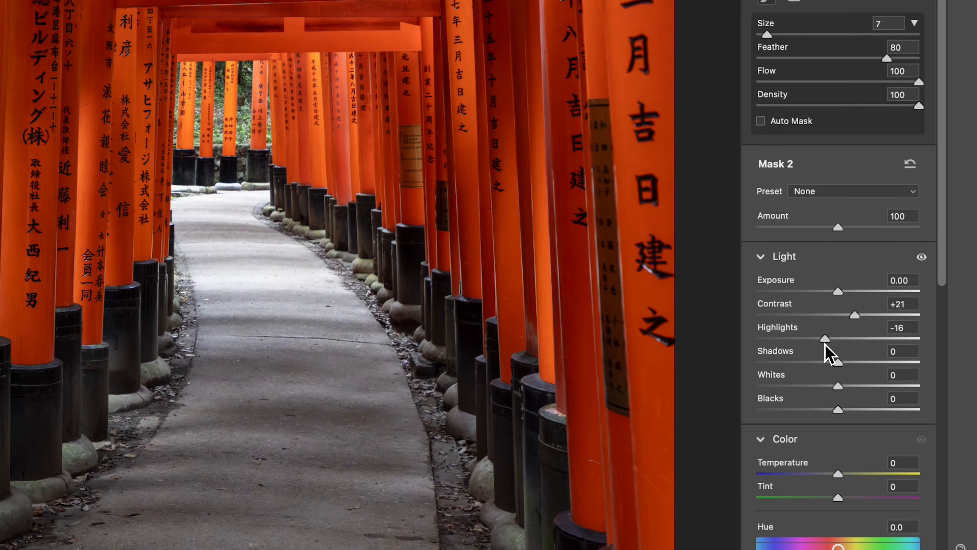
{"action": "left_click_drag", "start_coordinate": [839, 414], "coordinate": [861, 386]}
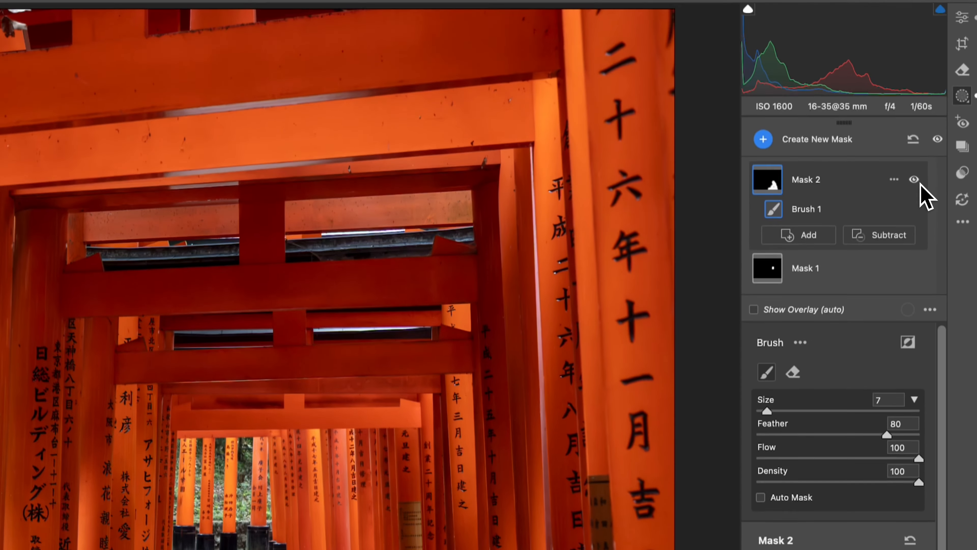
Compare the photo with the path mask hidden and shown, leaving it on
{"action": "left_click", "coordinate": [917, 181]}
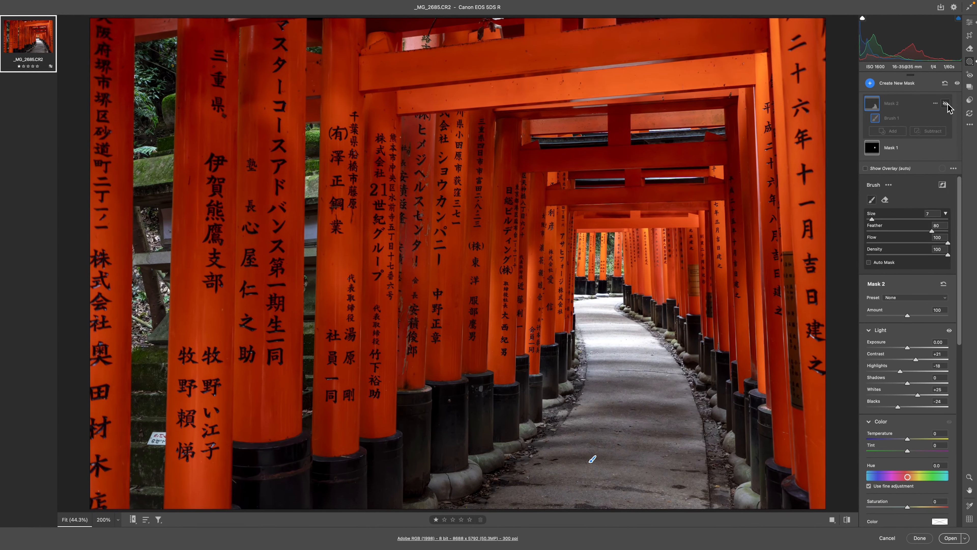
{"action": "left_click", "coordinate": [936, 134]}
{"action": "left_click", "coordinate": [946, 104]}
{"action": "left_click", "coordinate": [946, 104]}
{"action": "left_click", "coordinate": [946, 104]}
{"action": "left_click", "coordinate": [947, 104]}
{"action": "left_click", "coordinate": [946, 104]}
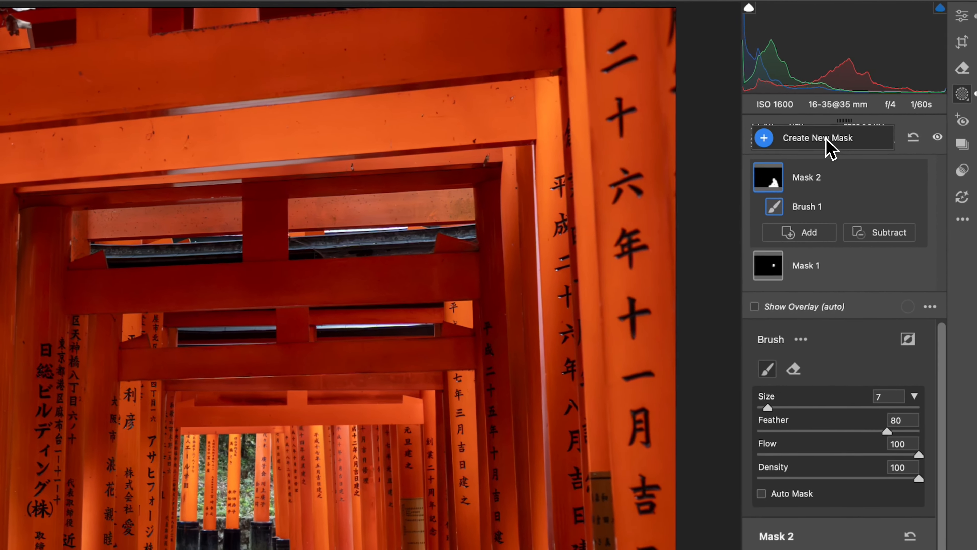
Start a new radial gradient mask and change the mask overlay color from red to blue
{"action": "left_click", "coordinate": [901, 84]}
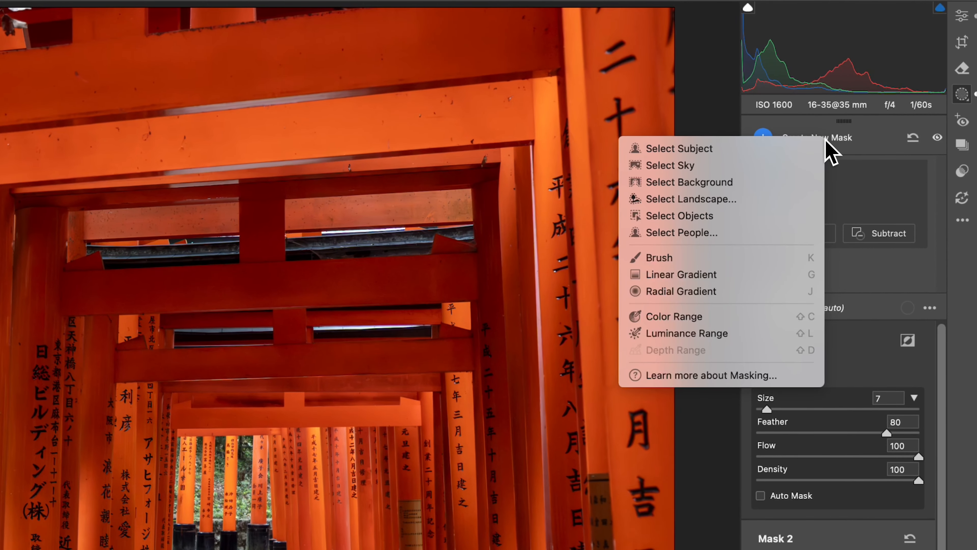
{"action": "left_click", "coordinate": [884, 157]}
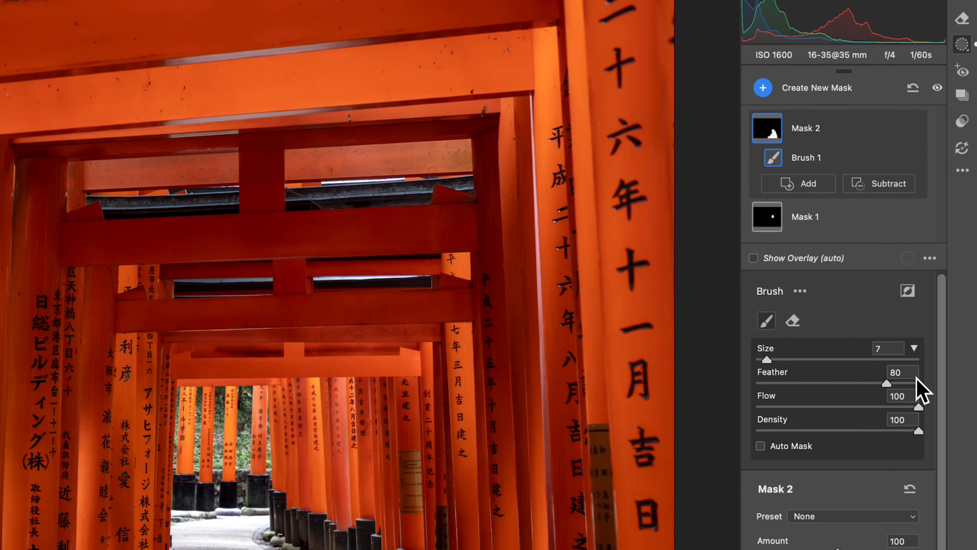
{"action": "left_click", "coordinate": [819, 88]}
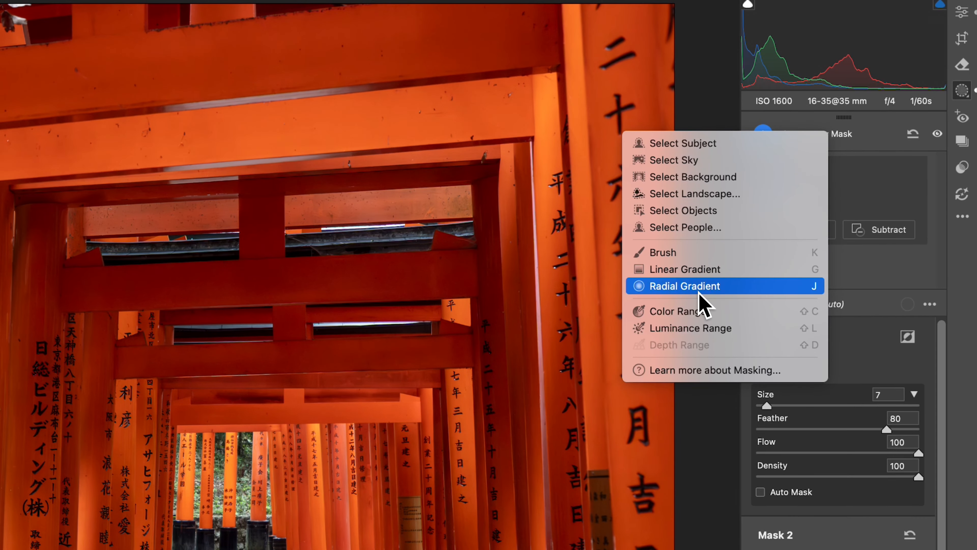
{"action": "left_click", "coordinate": [698, 292]}
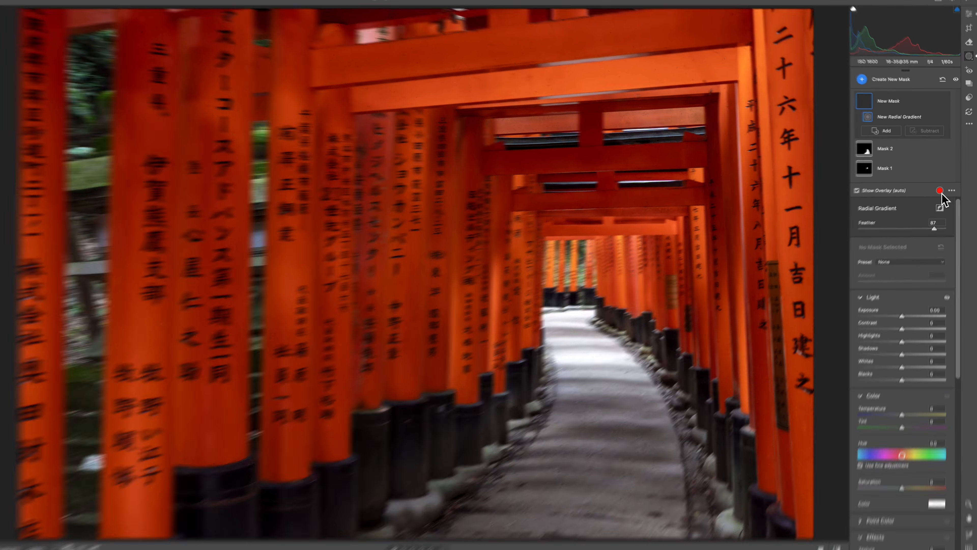
{"action": "left_click", "coordinate": [942, 187]}
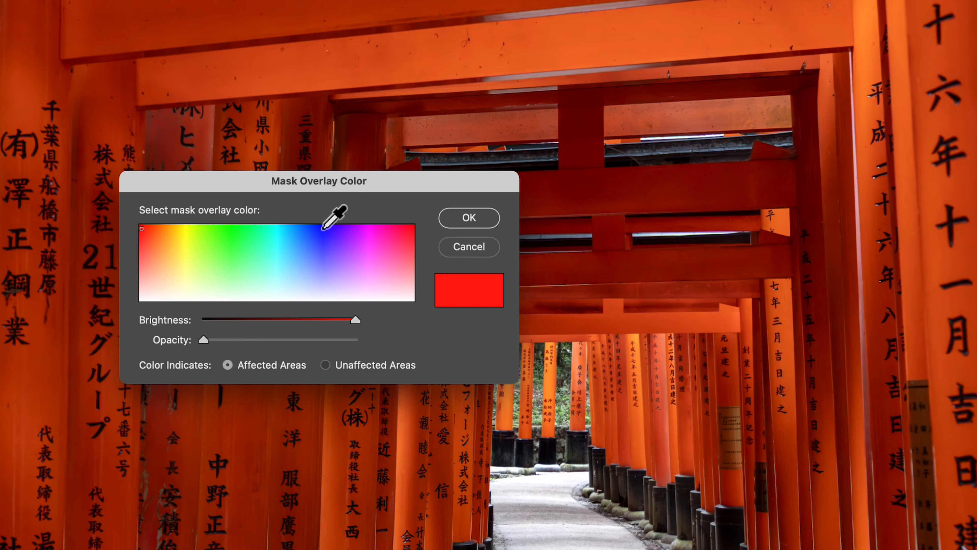
{"action": "left_click", "coordinate": [6, 212]}
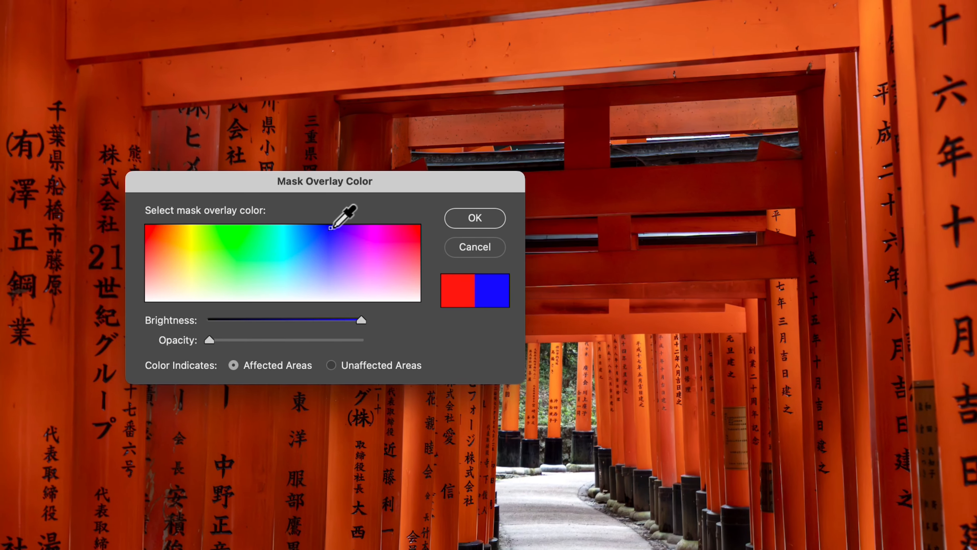
{"action": "left_click", "coordinate": [476, 218]}
Draw a radial gradient over the left row of pillars and reshape it into a narrow ellipse slanting diagonally up to the upper crossbeam
{"action": "left_click_drag", "start_coordinate": [285, 263], "coordinate": [120, 486]}
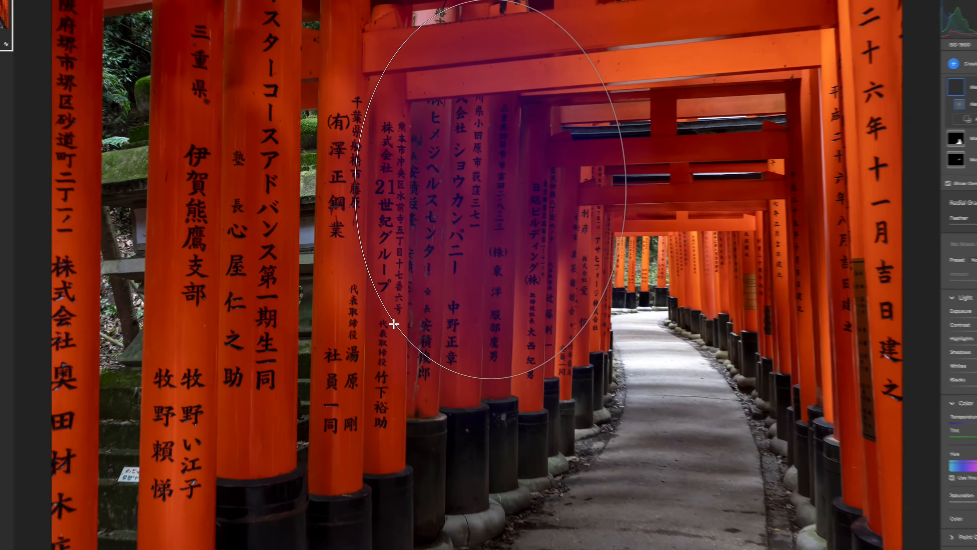
{"action": "left_click_drag", "start_coordinate": [395, 324], "coordinate": [444, 357]}
{"action": "left_click_drag", "start_coordinate": [475, 215], "coordinate": [437, 269]}
{"action": "left_click_drag", "start_coordinate": [470, 97], "coordinate": [565, 173]}
{"action": "left_click_drag", "start_coordinate": [500, 173], "coordinate": [486, 148]}
{"action": "left_click_drag", "start_coordinate": [384, 207], "coordinate": [384, 207]}
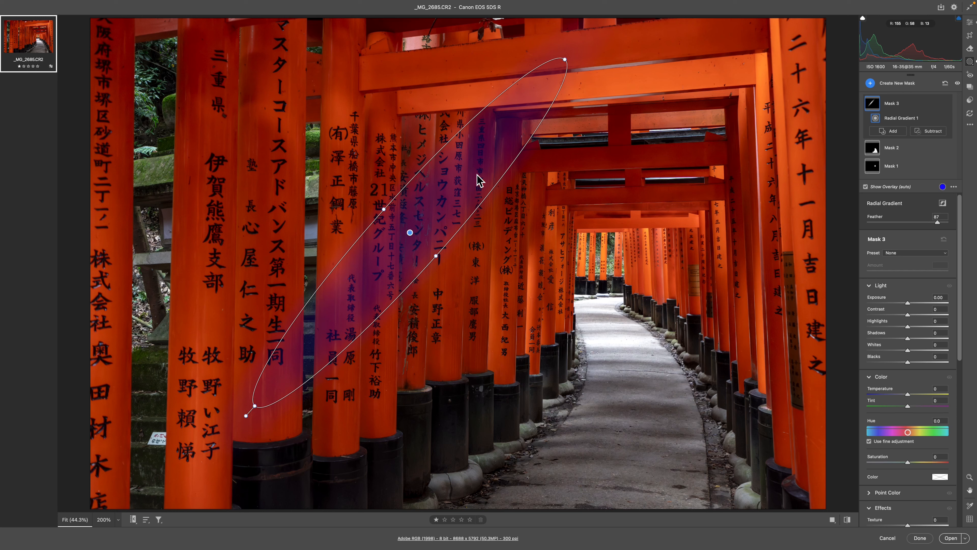